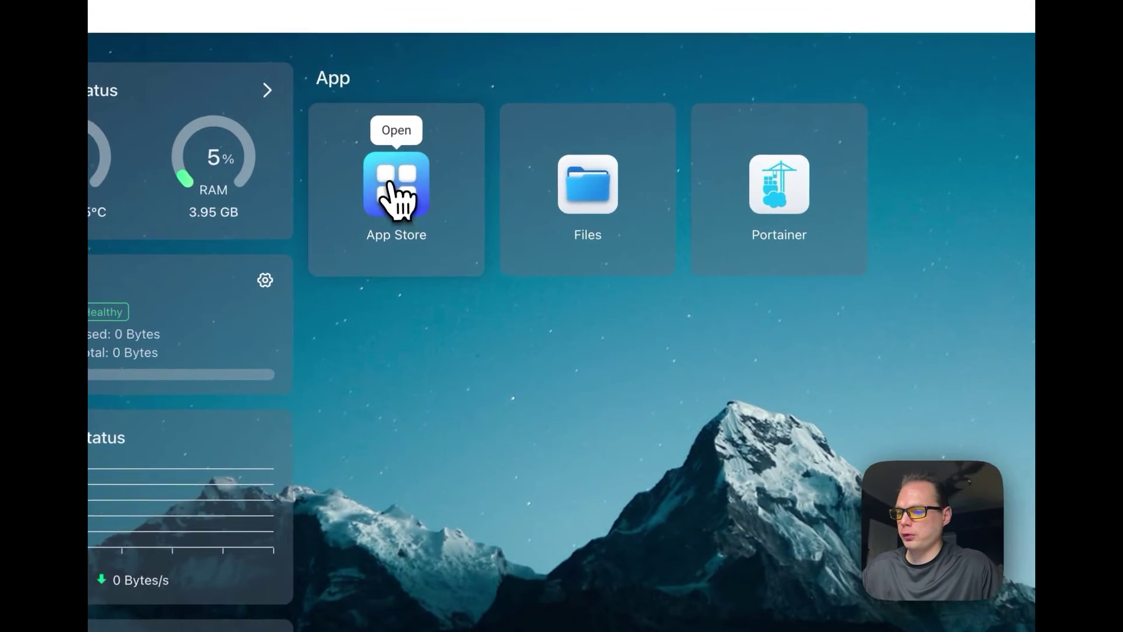
Open Home Assistant in the App Store and highlight its Home Automation category and 256 MB memory requirement
left_click(448, 166)
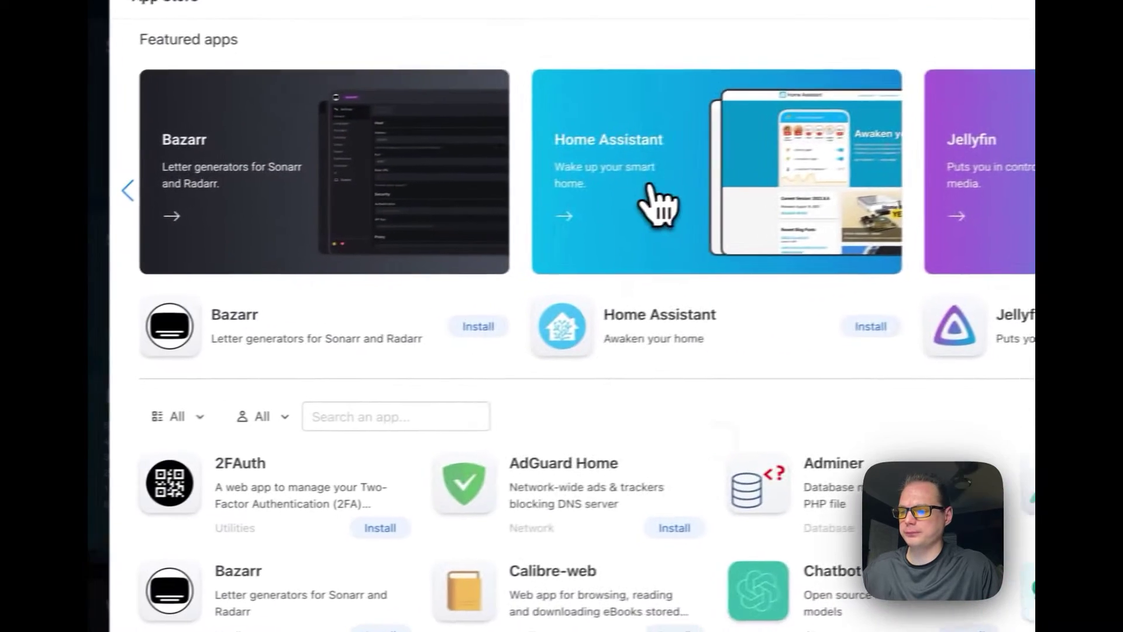
left_click(275, 252)
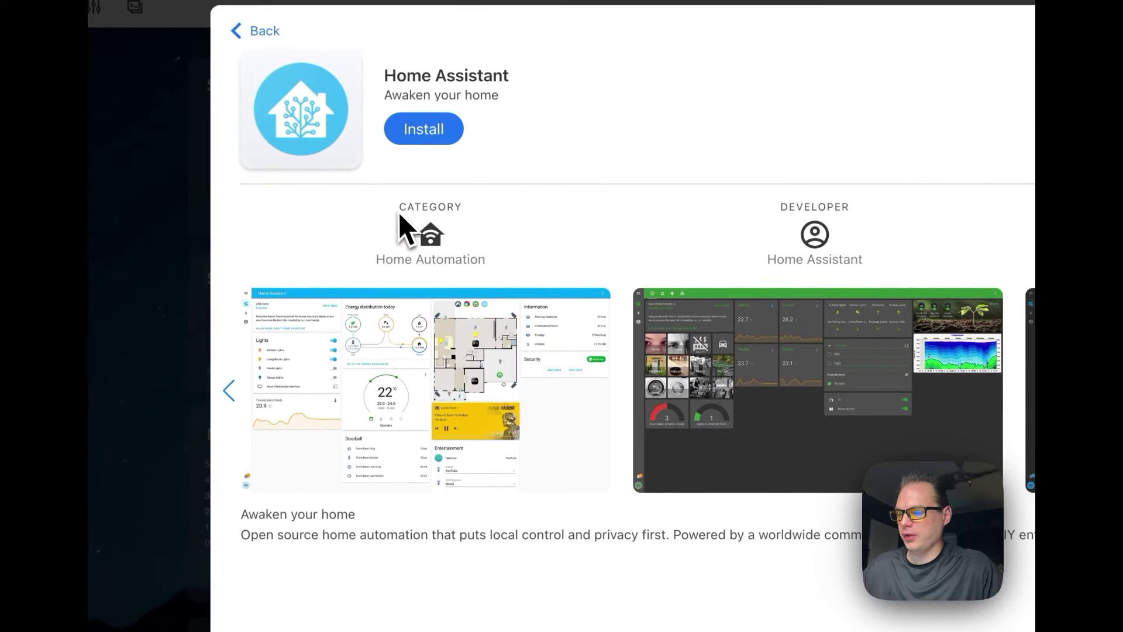
left_click_drag(368, 195, 433, 192)
left_click_drag(370, 257, 615, 275)
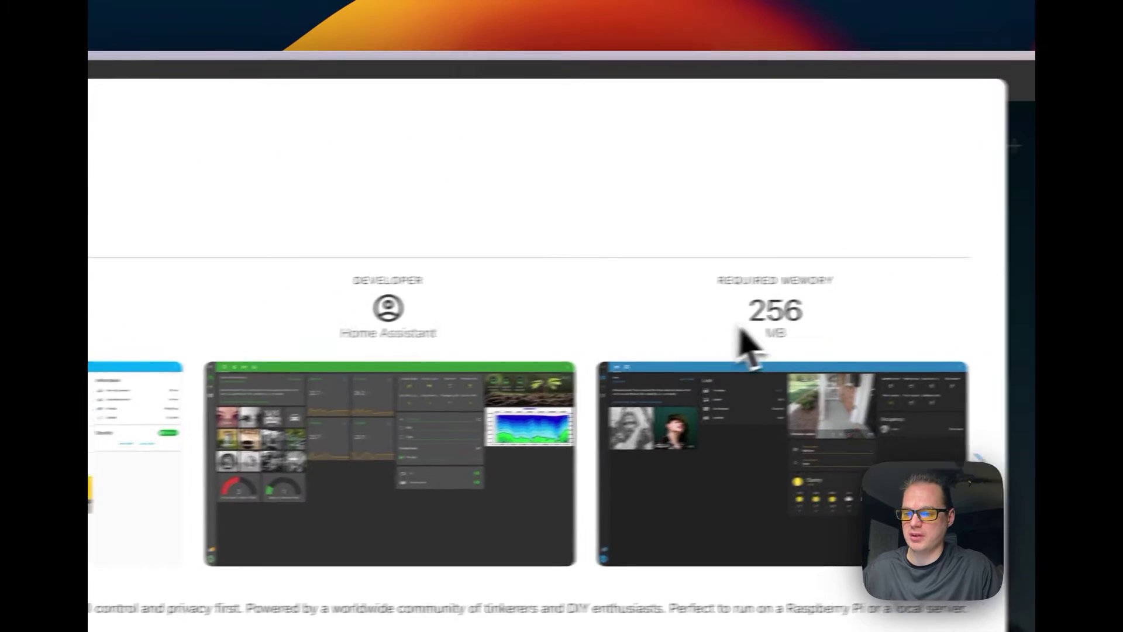
left_click_drag(650, 287, 761, 322)
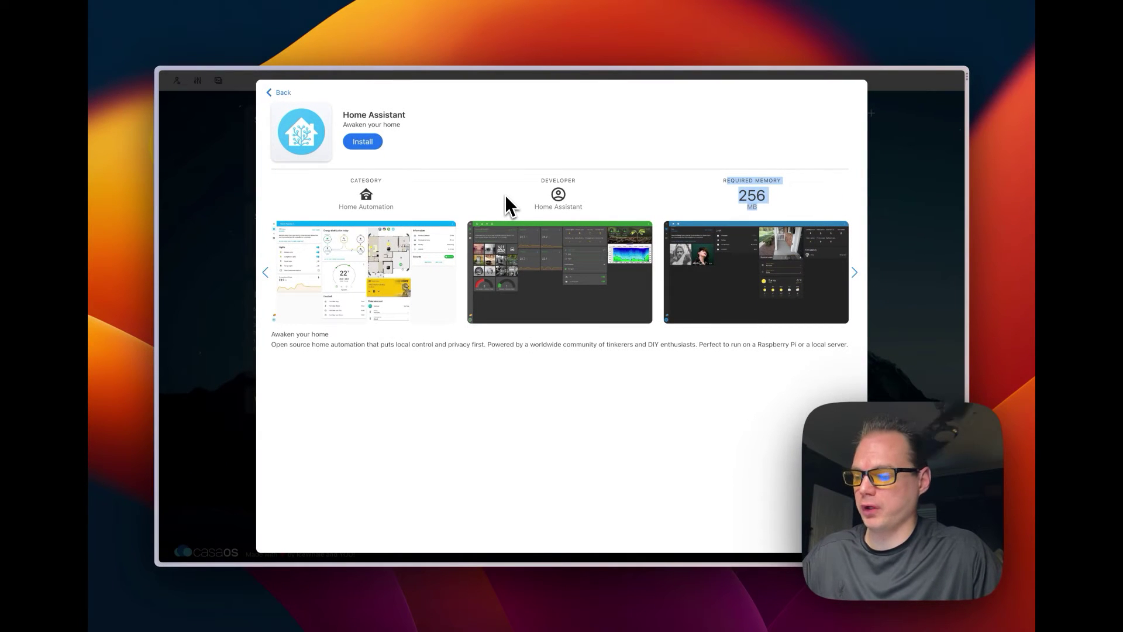
Install Home Assistant and let the installation finish in the background
left_click(363, 143)
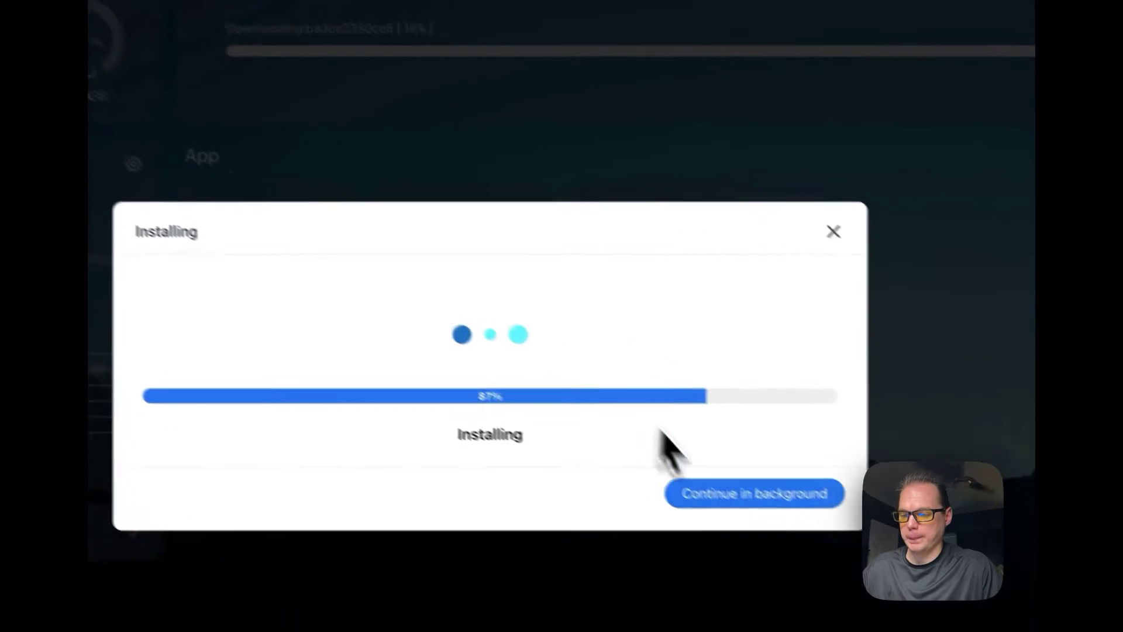
left_click(741, 498)
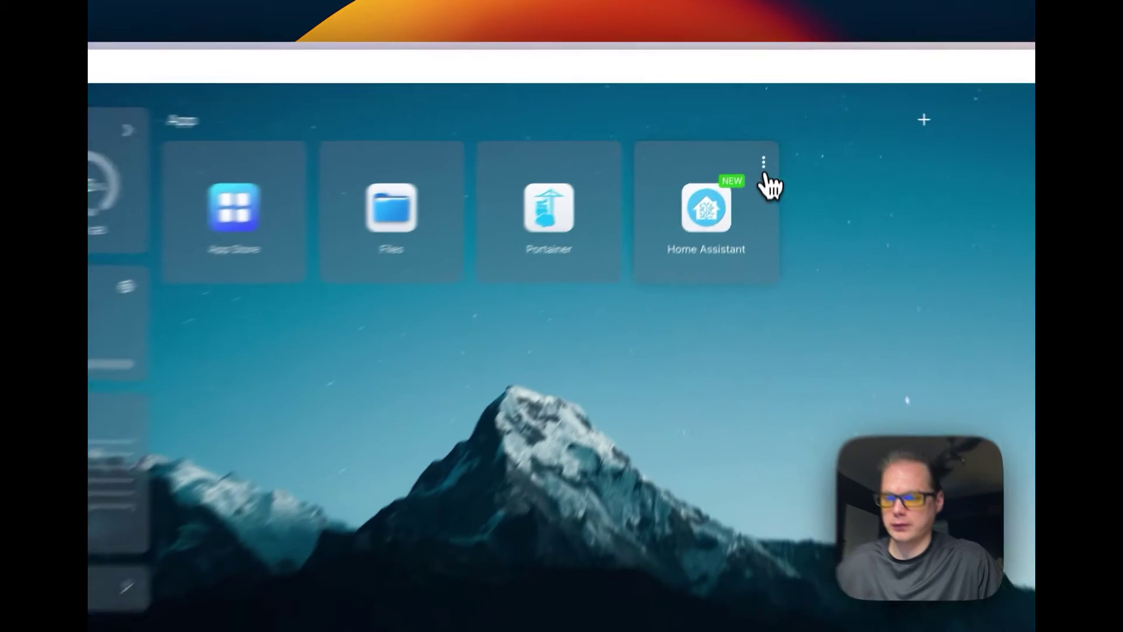
View the Home Assistant app's Tips from its options menu, then close them
left_click(772, 139)
left_click(711, 244)
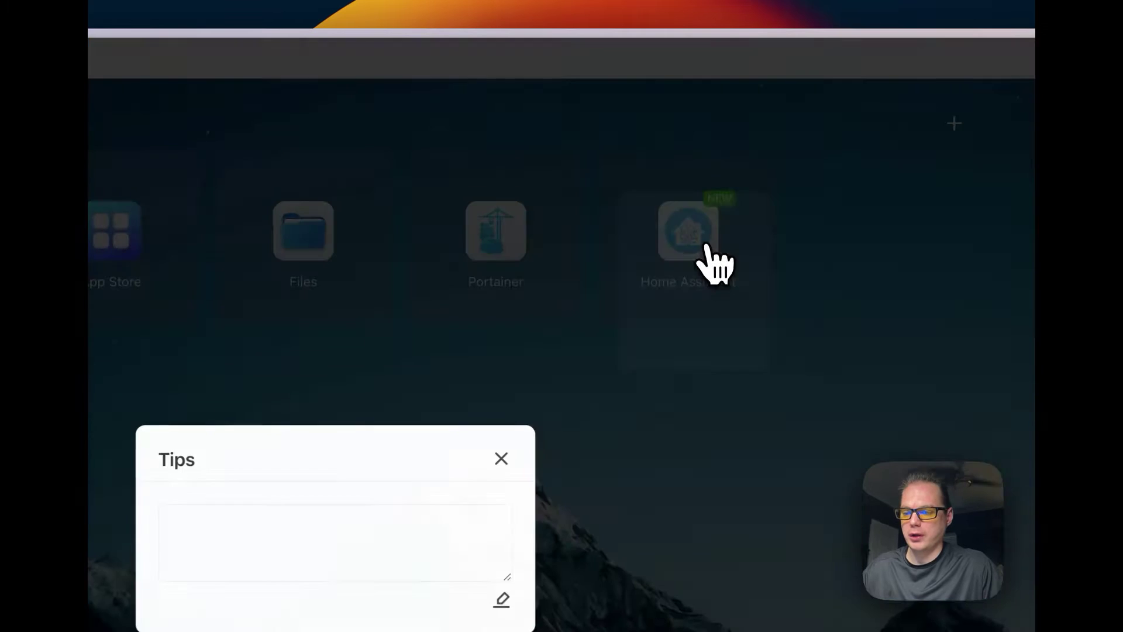
left_click(501, 459)
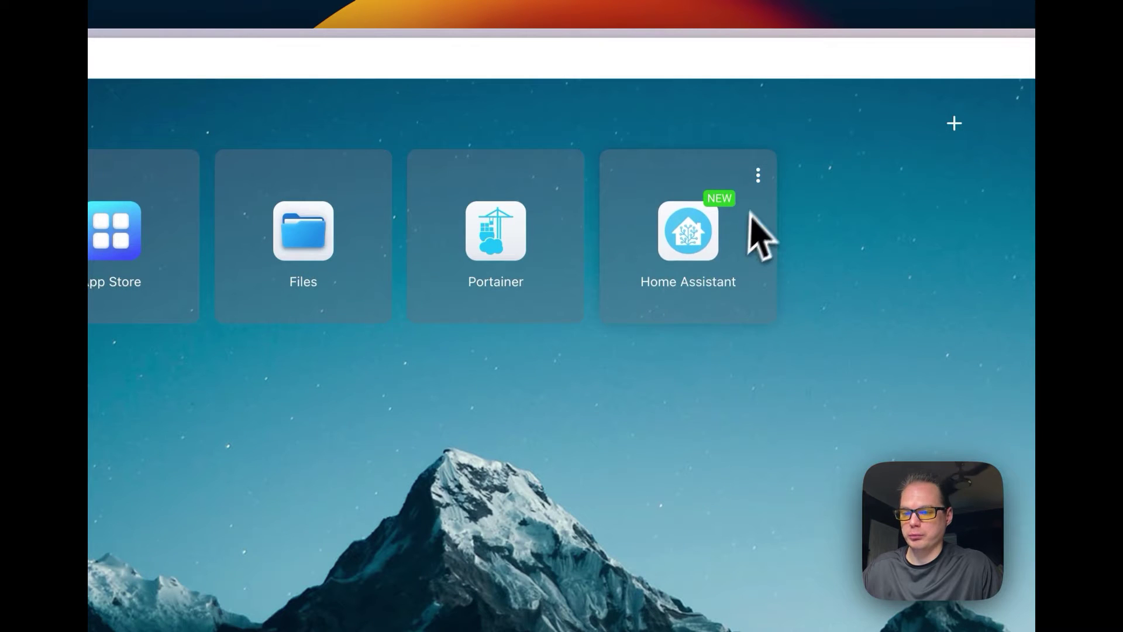
Open Home Assistant's settings and review the 2023.6.3 Docker image, app title and icon URL
left_click(758, 175)
left_click(718, 272)
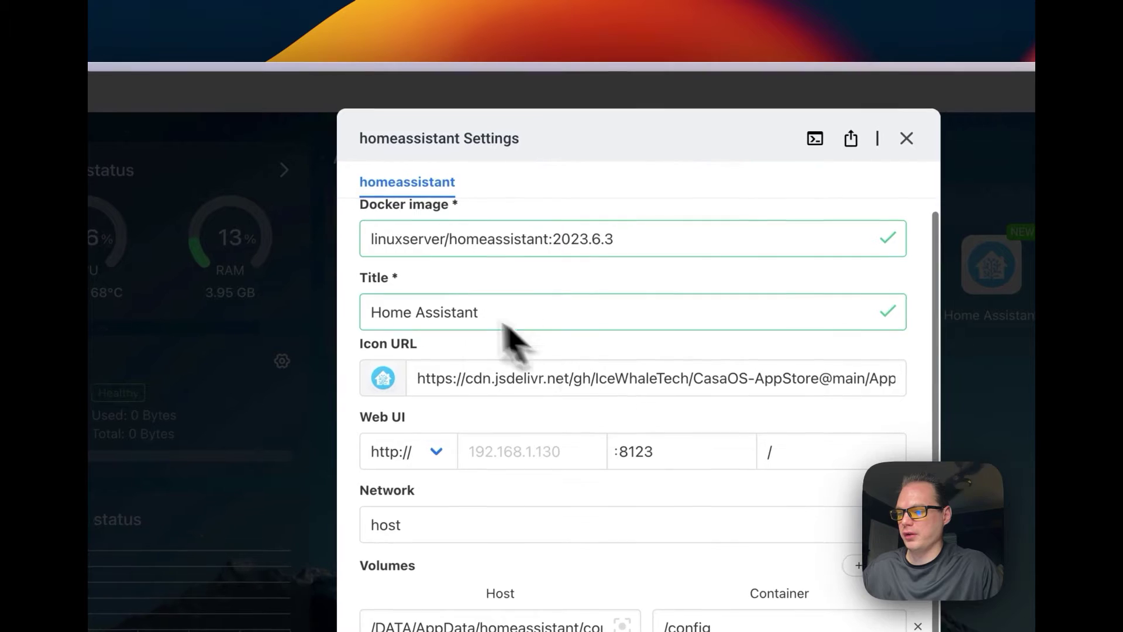
left_click_drag(376, 244, 849, 240)
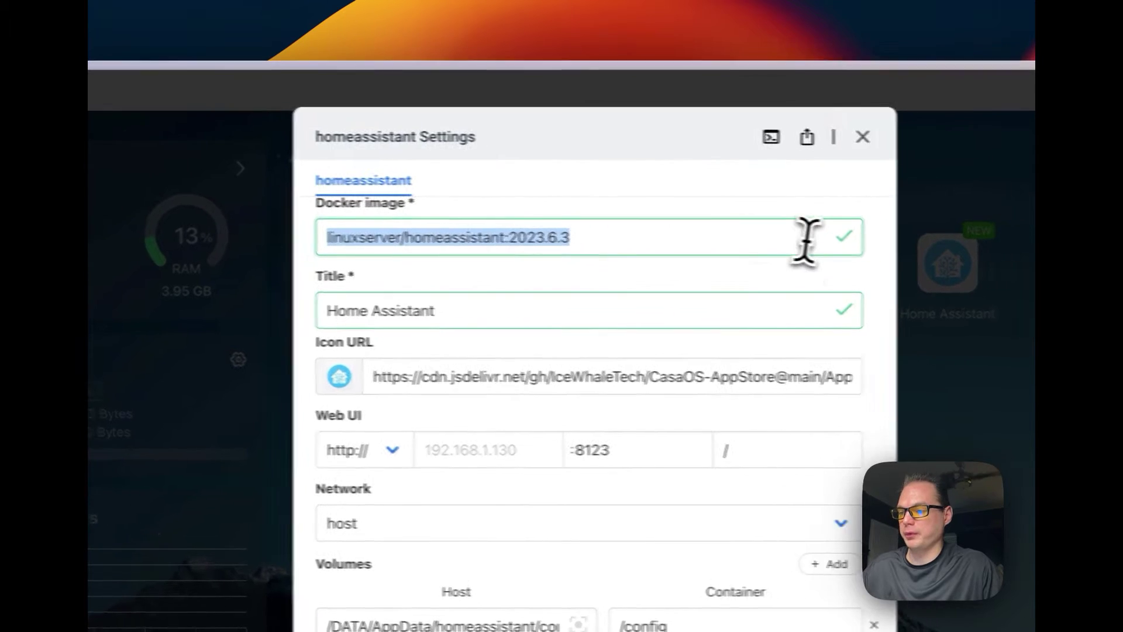
scroll(421, 310, "down", 2)
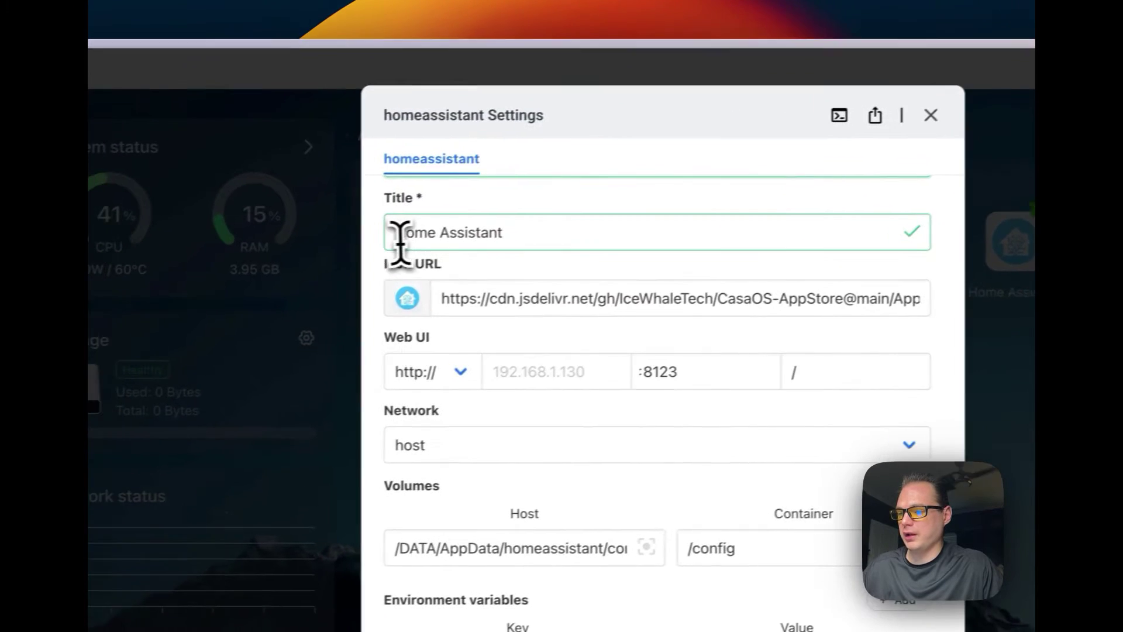
left_click_drag(400, 232, 598, 234)
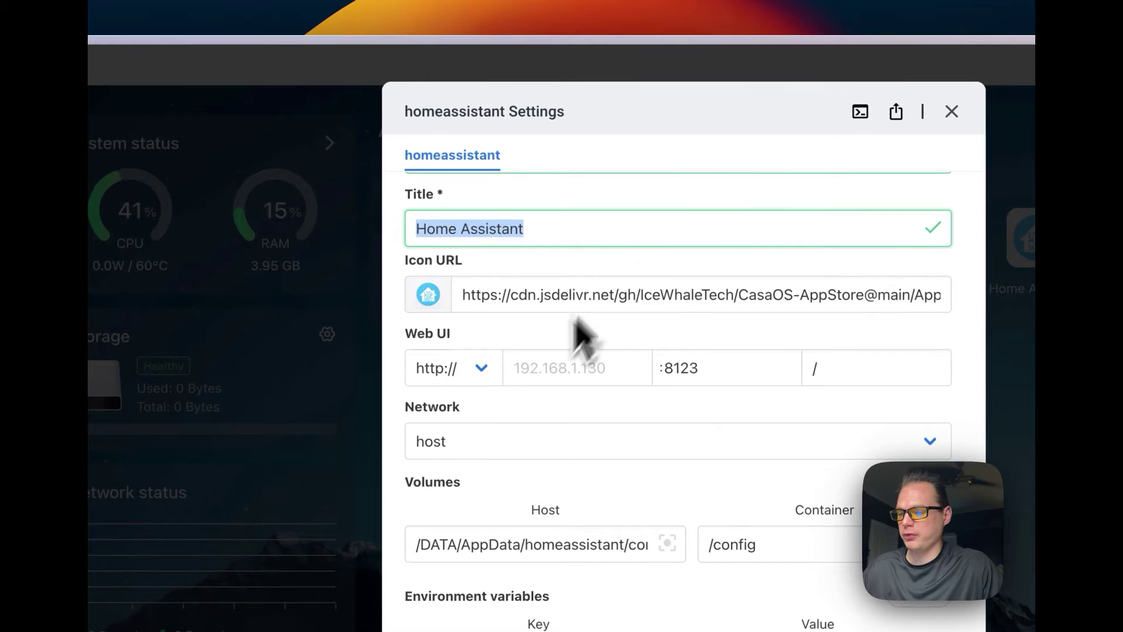
left_click(492, 300)
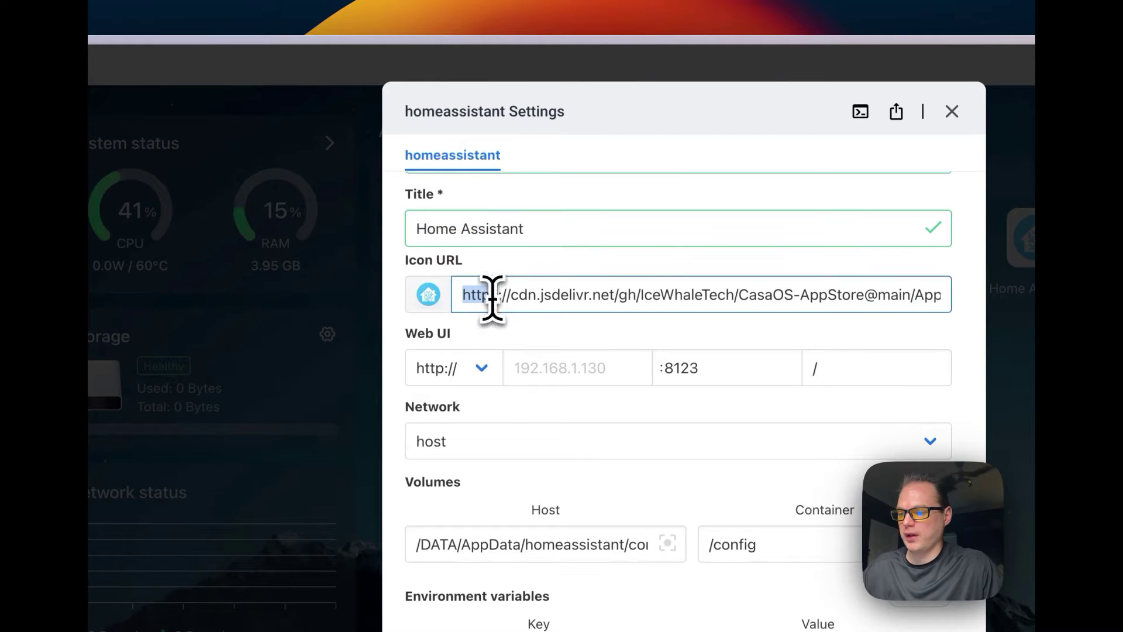
Keep host network mode and review the host config folder mapped to /config
scroll(559, 354, "down", 1)
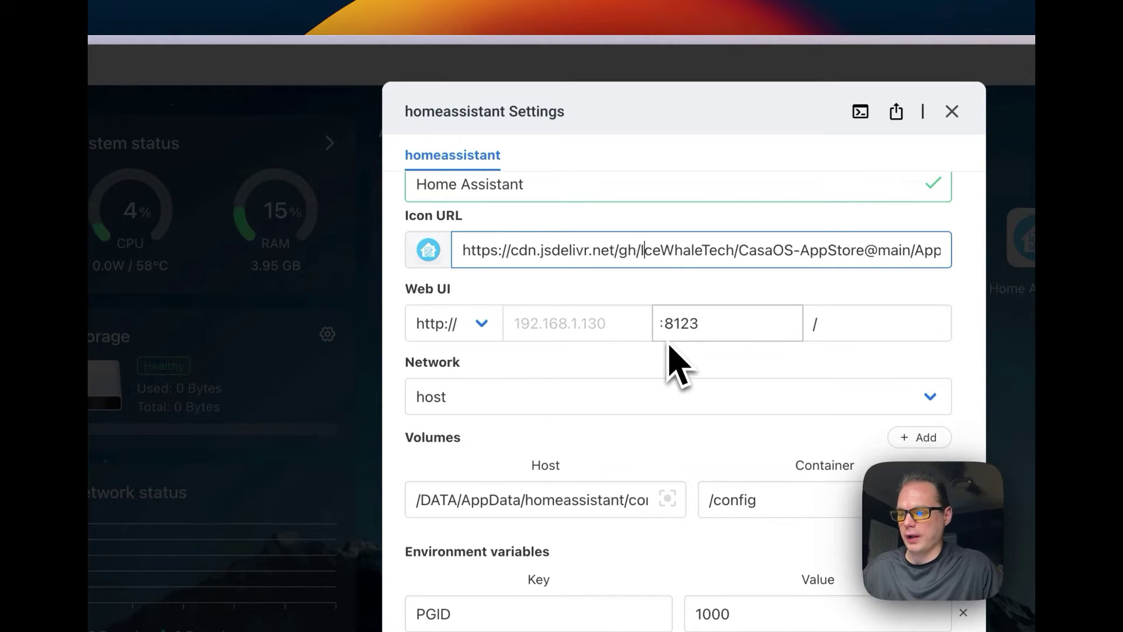
scroll(696, 366, "down", 3)
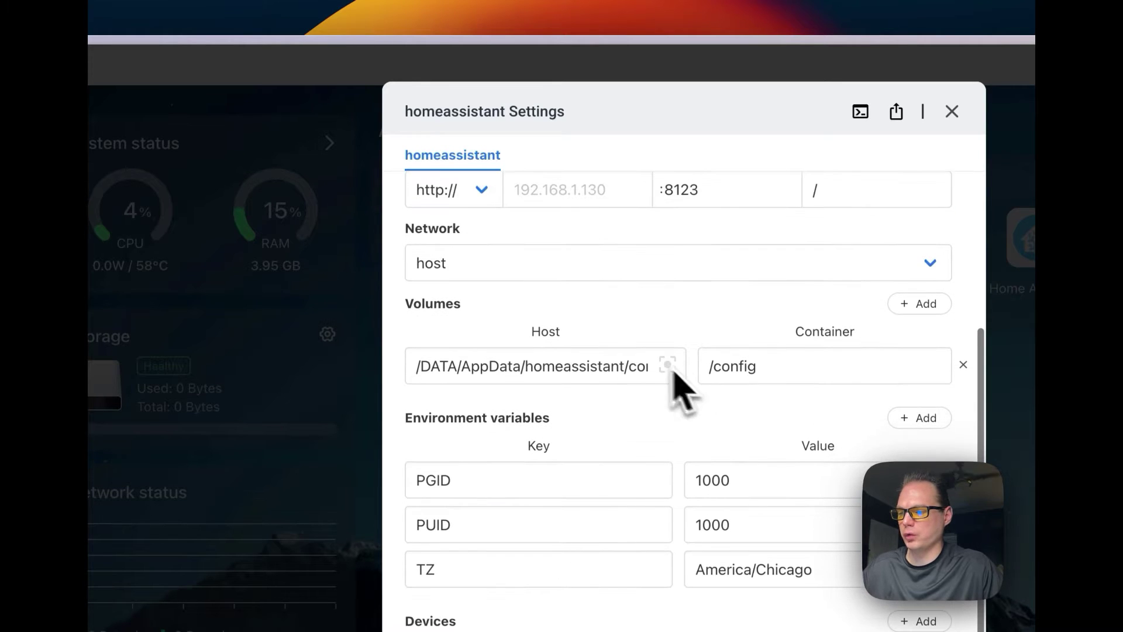
left_click(605, 267)
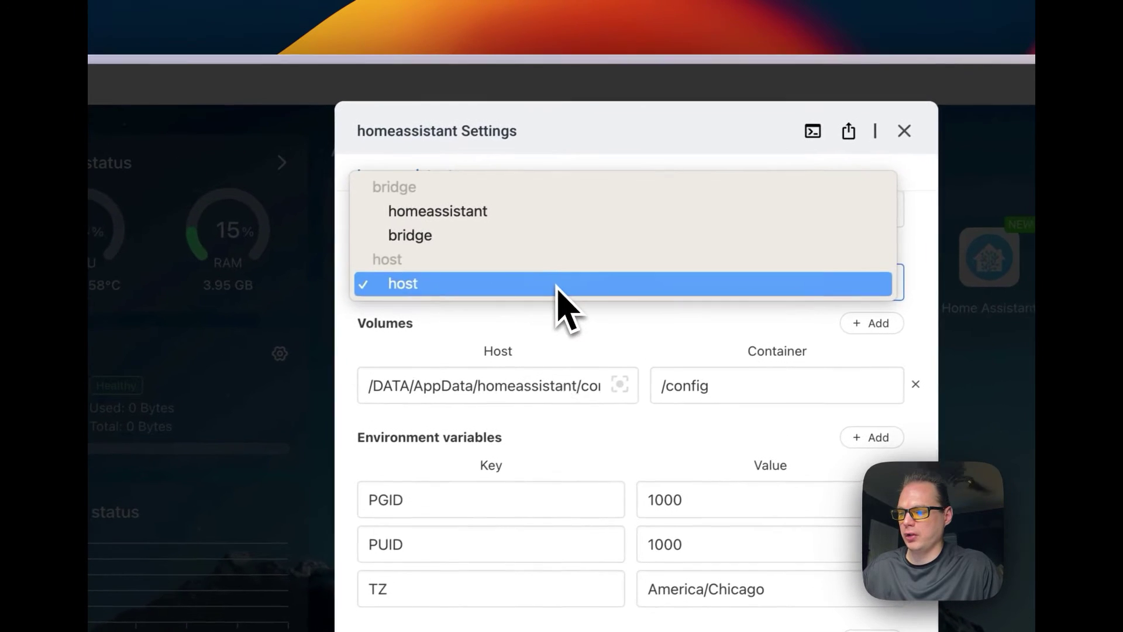
left_click(554, 289)
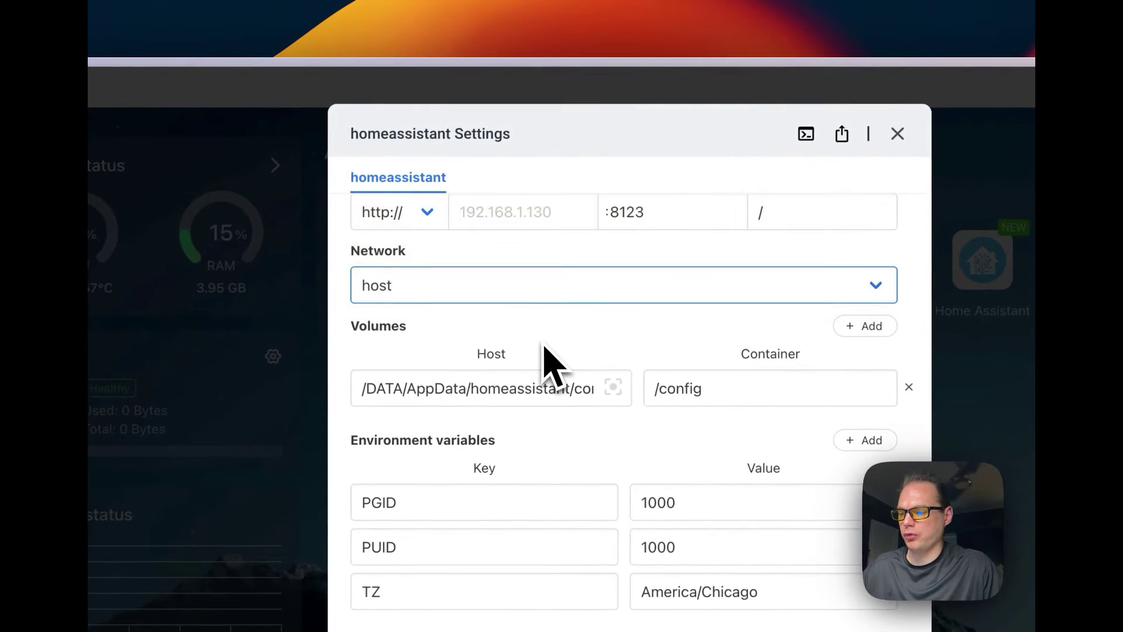
scroll(553, 366, "down", 2)
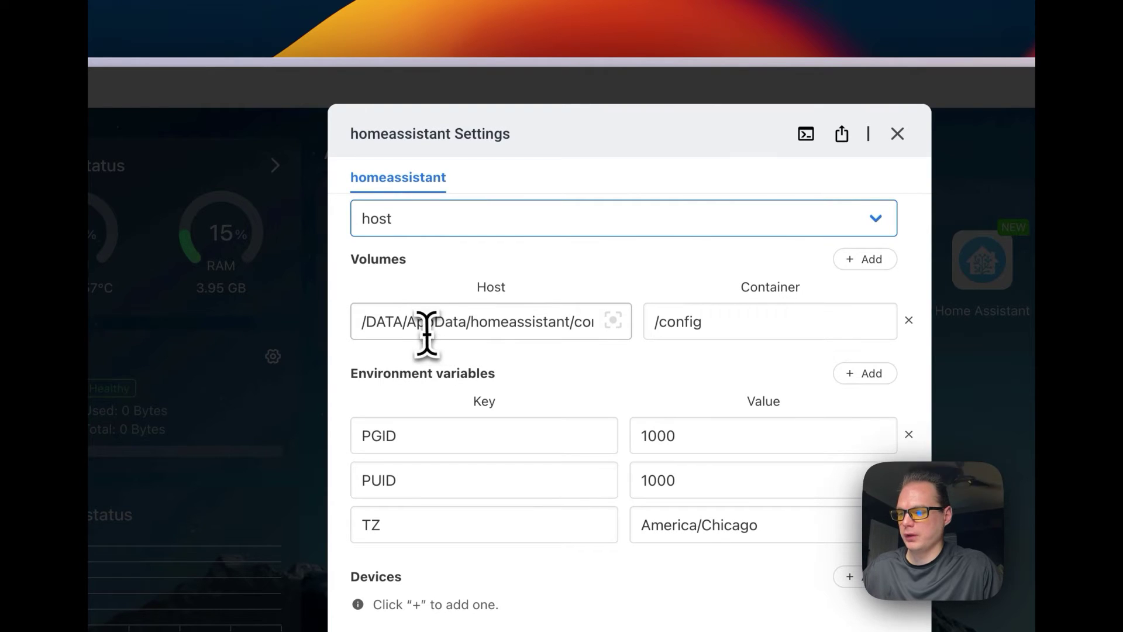
left_click_drag(390, 323, 713, 312)
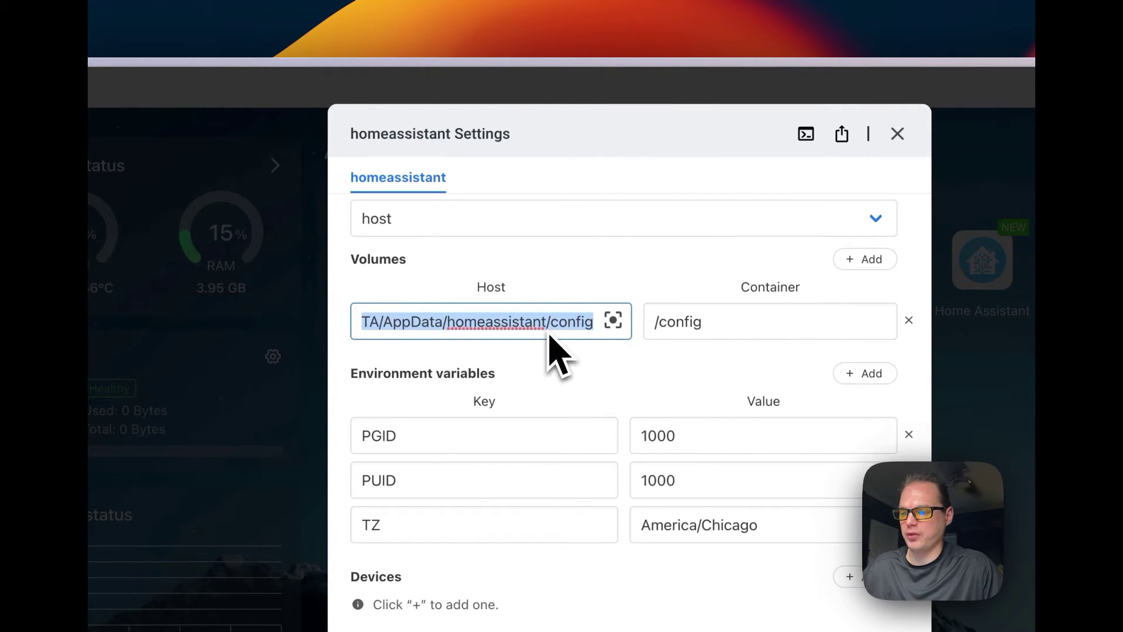
left_click_drag(647, 321, 782, 321)
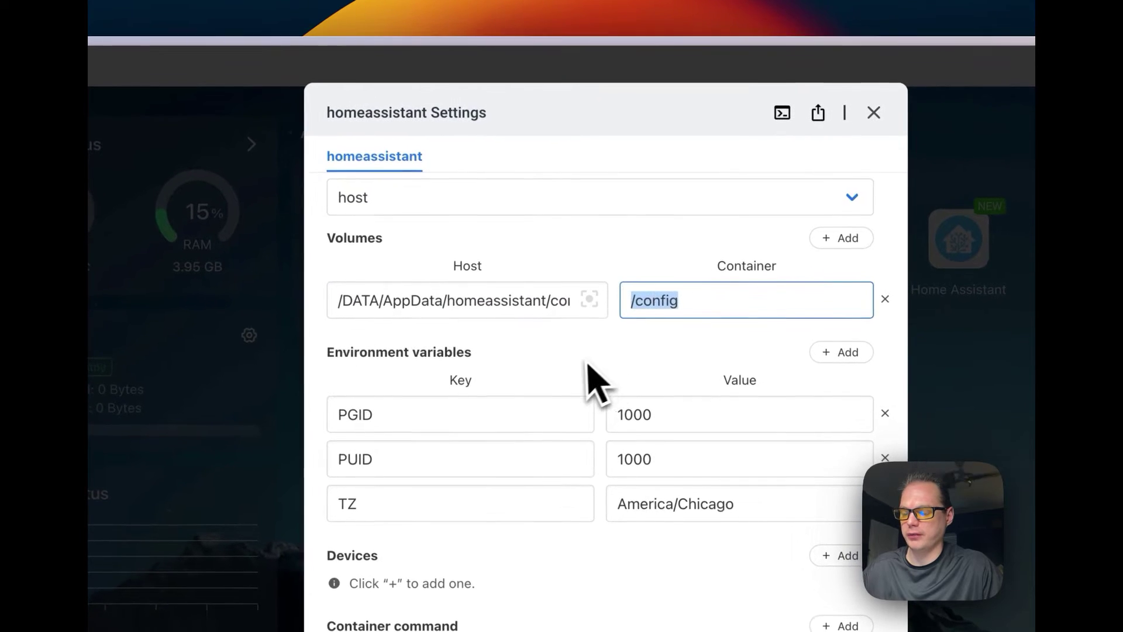
scroll(707, 326, "down", 3)
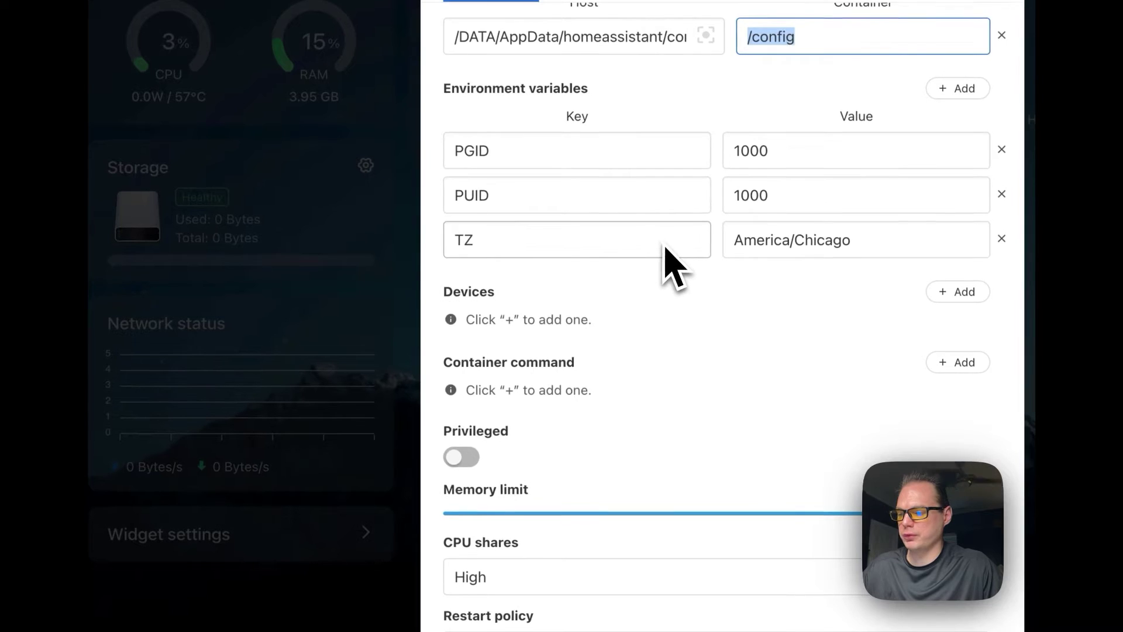
scroll(667, 263, "down", 2)
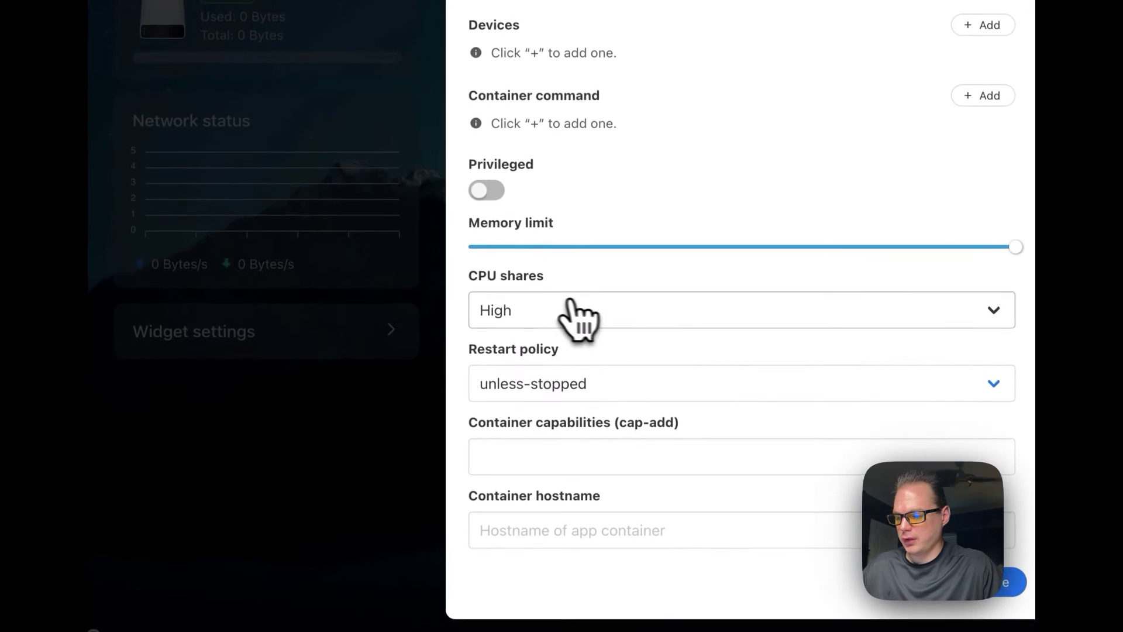
Keep CPU shares at High and restart policy unless-stopped, leaving capabilities and hostname empty
left_click(569, 313)
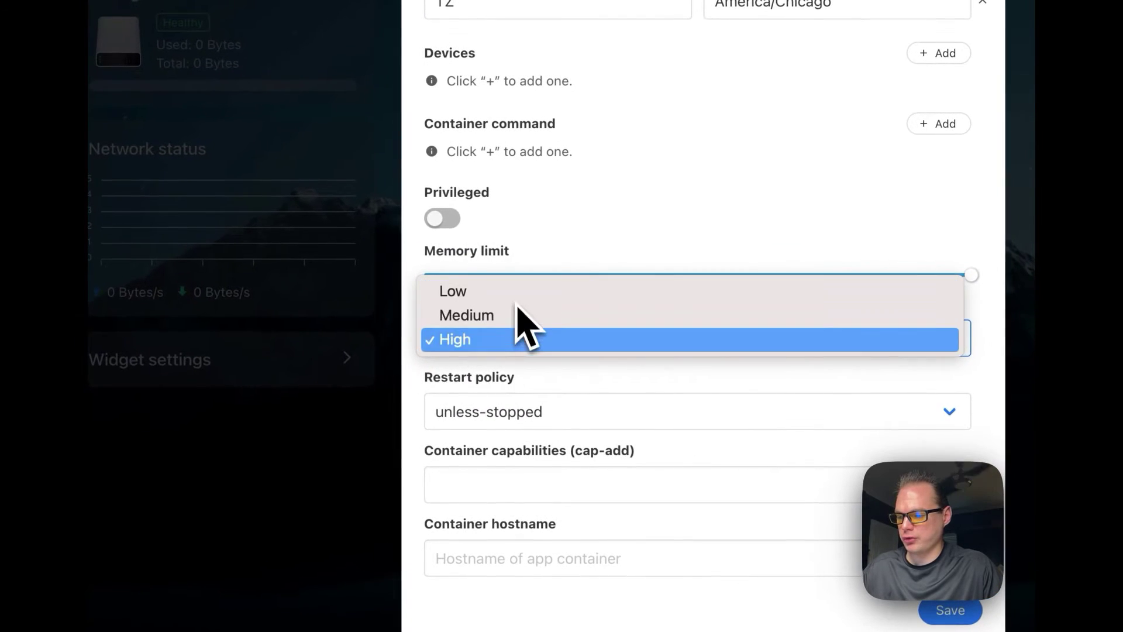
left_click(611, 222)
left_click(543, 421)
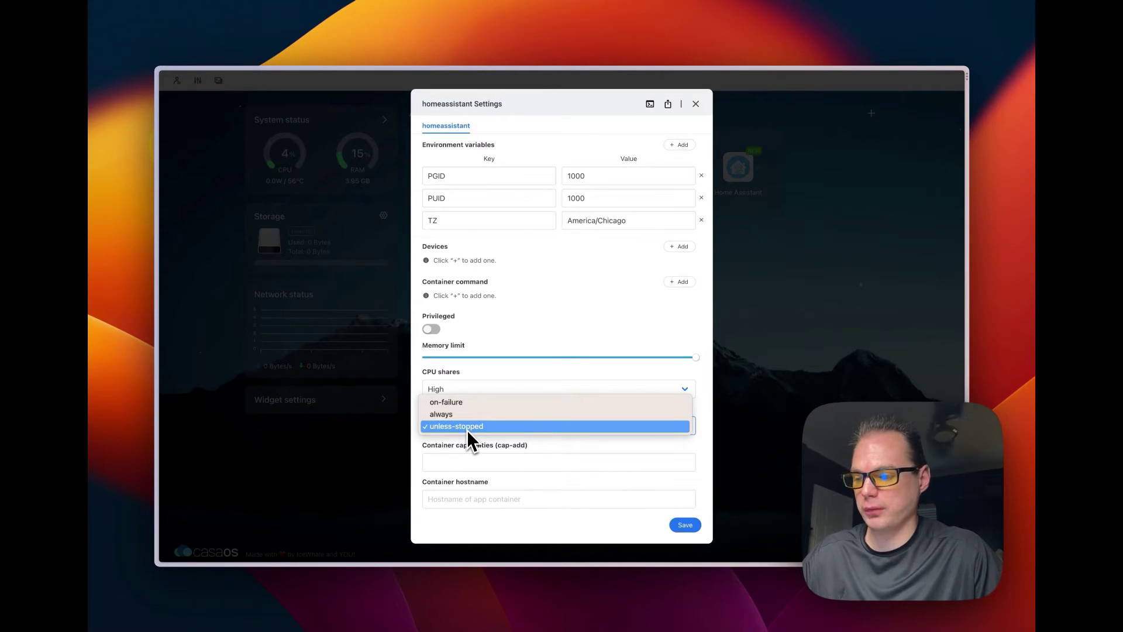
left_click(467, 430)
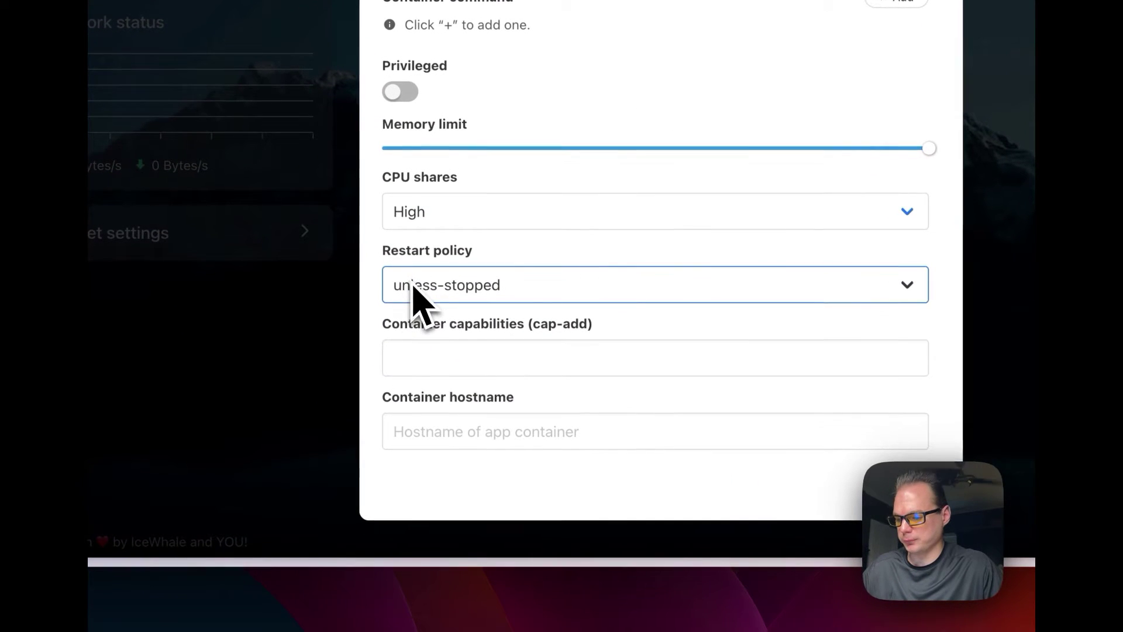
left_click(449, 356)
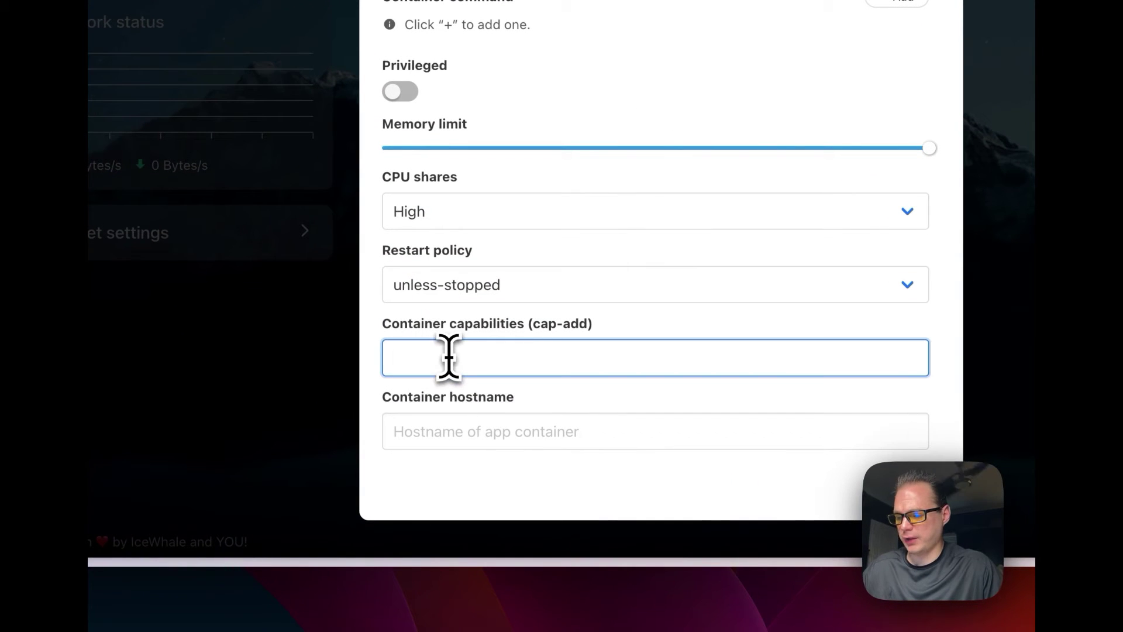
left_click(412, 425)
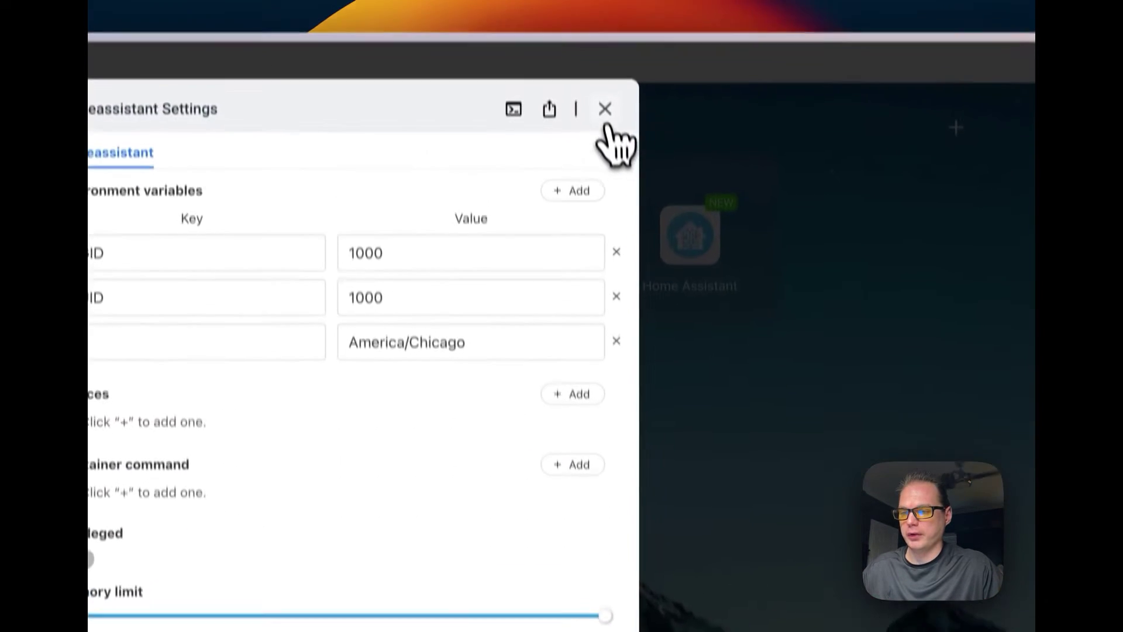
Close the container settings and check Home Assistant for an update
left_click(606, 113)
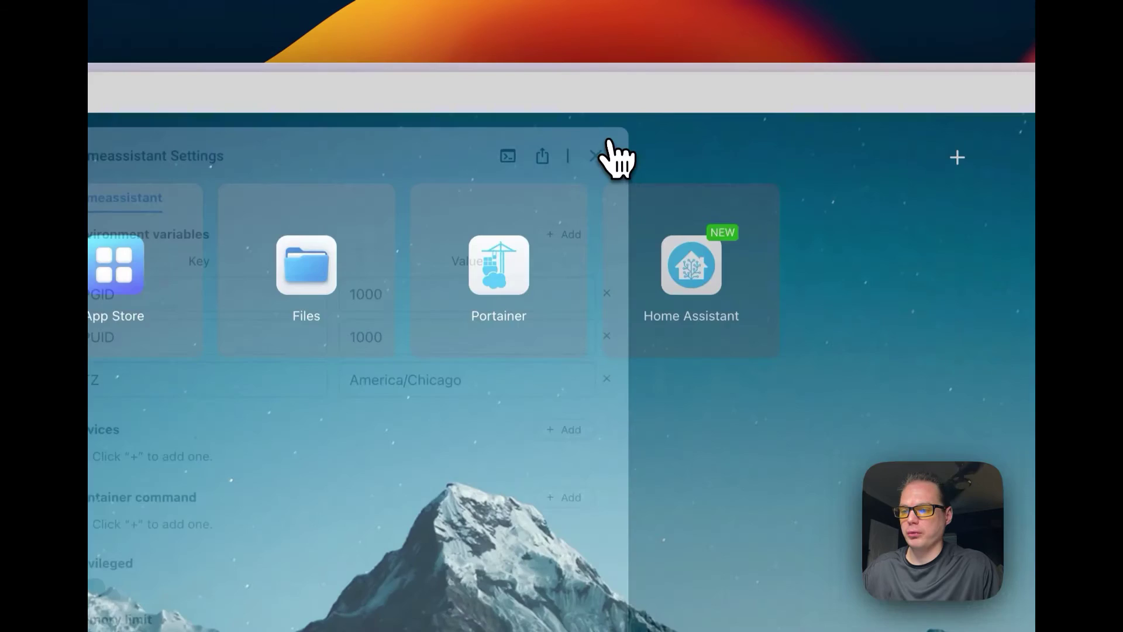
left_click(761, 210)
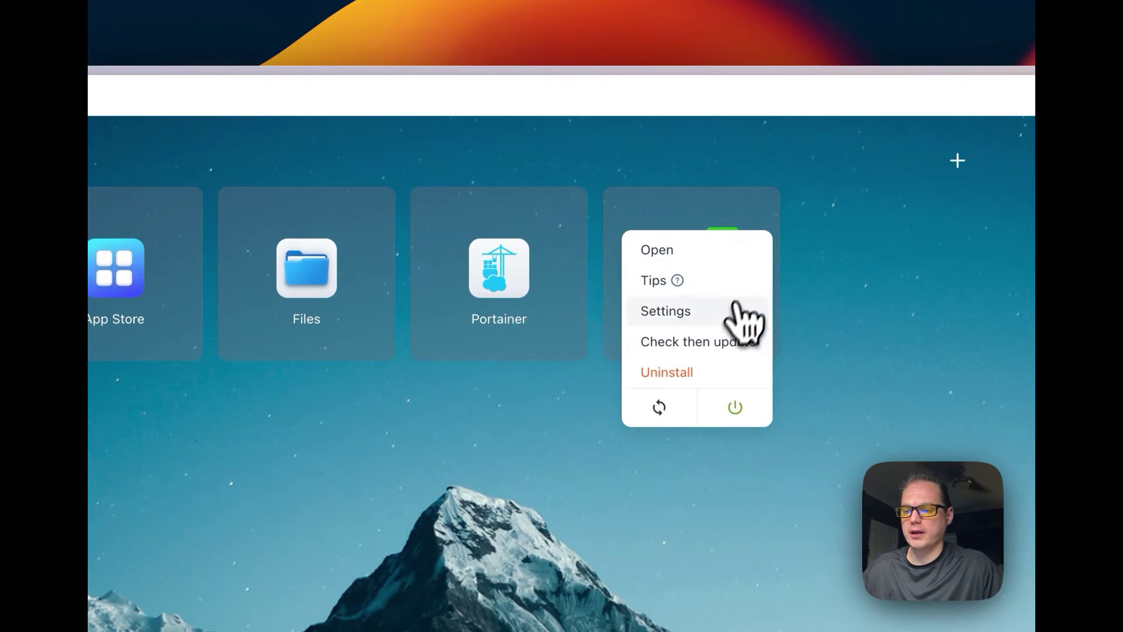
left_click(726, 351)
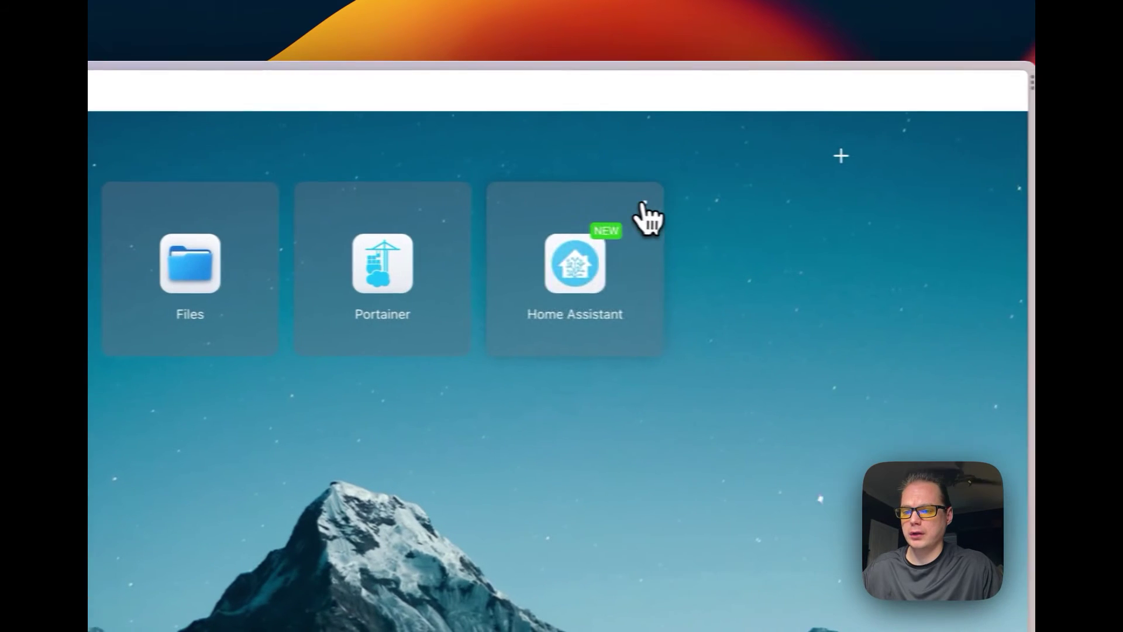
Launch Home Assistant from its dashboard tile
left_click(648, 220)
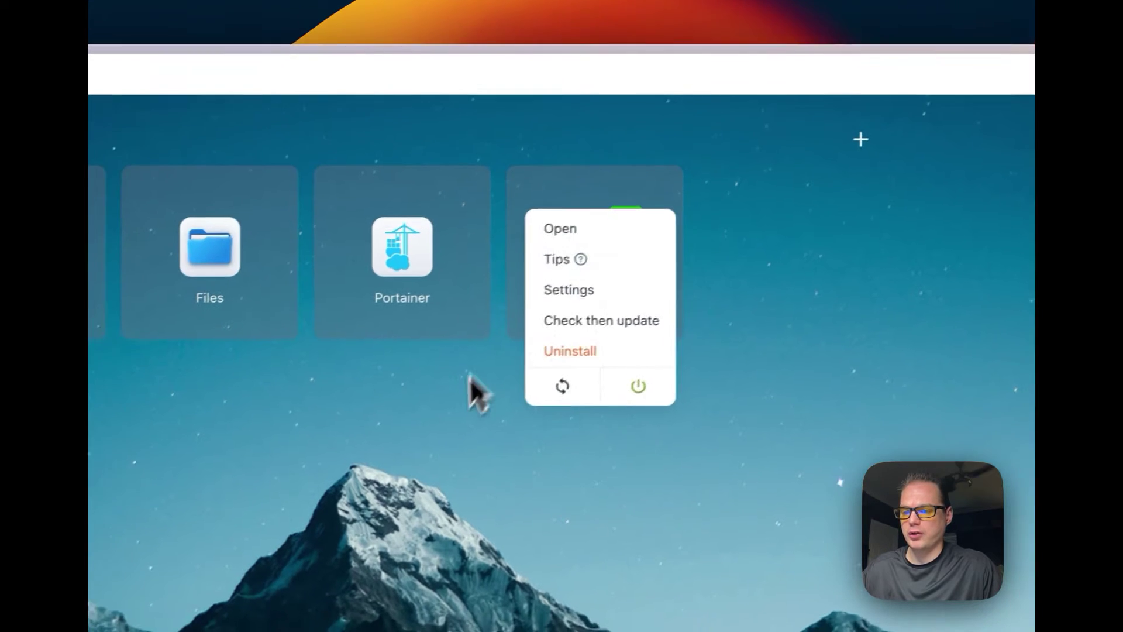
left_click(425, 398)
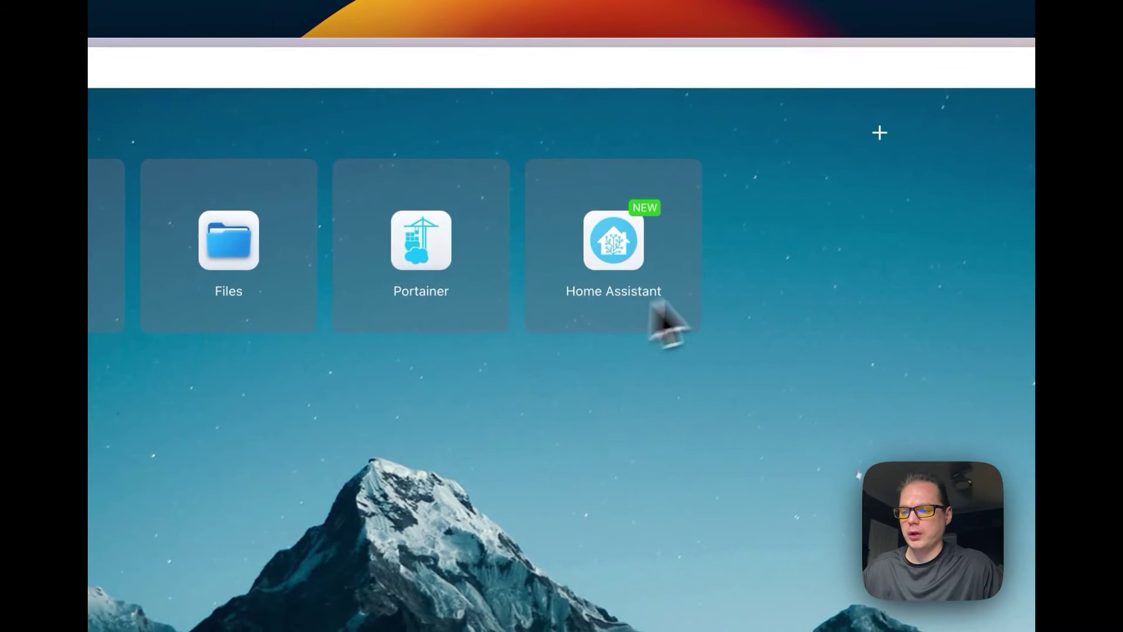
left_click(612, 253)
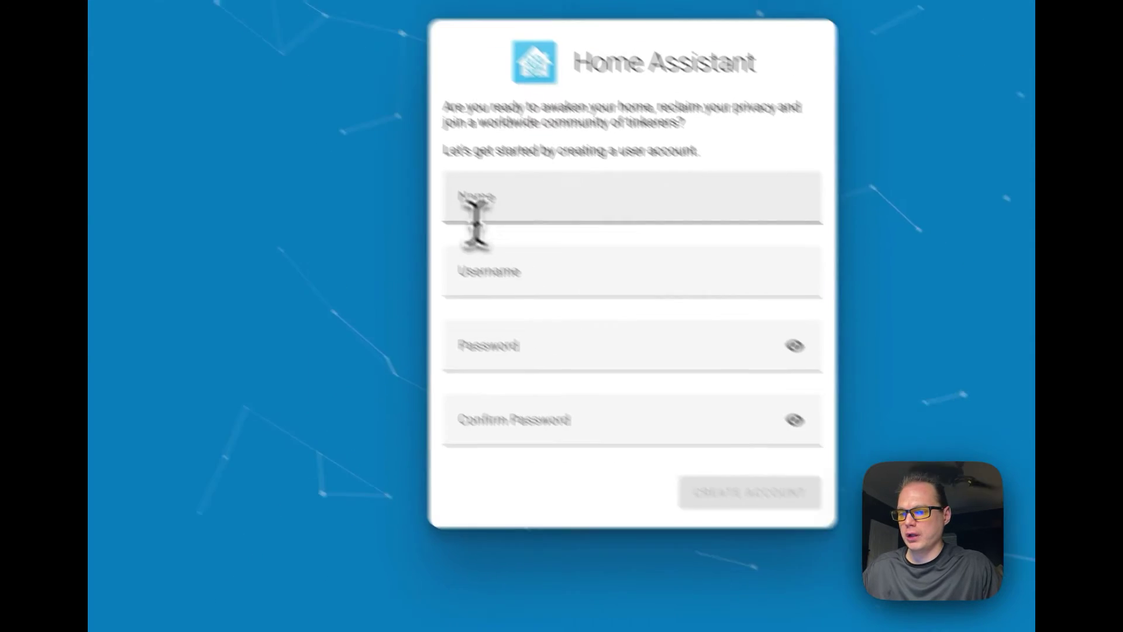
Create the owner account with the user's display name and a confirmed password
left_click(476, 217)
type("bigbear")
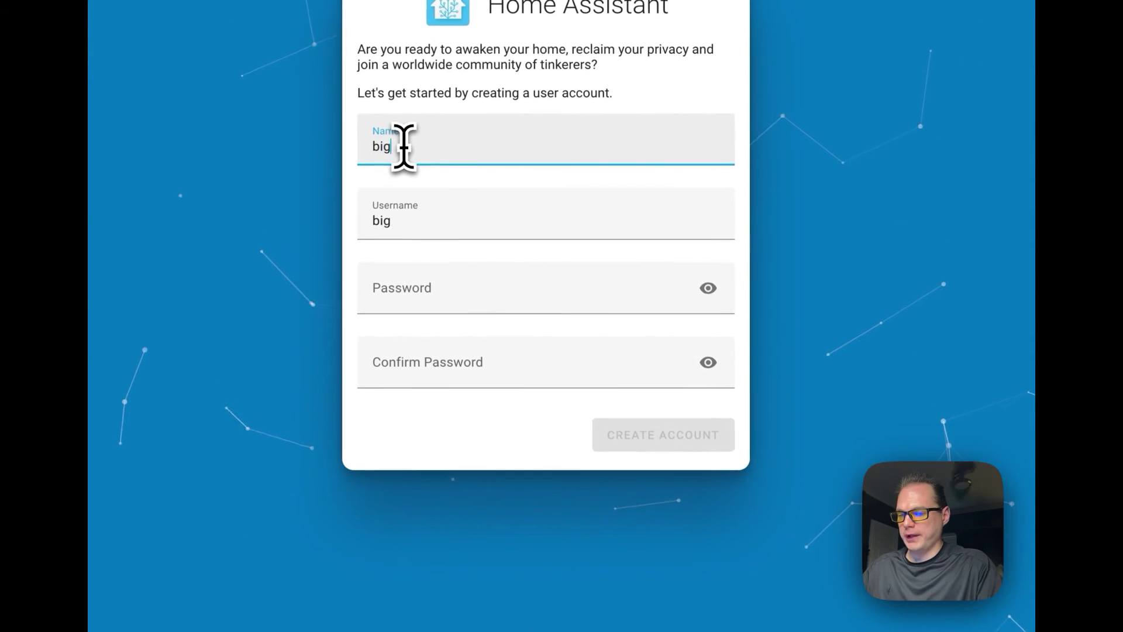
left_click(472, 288)
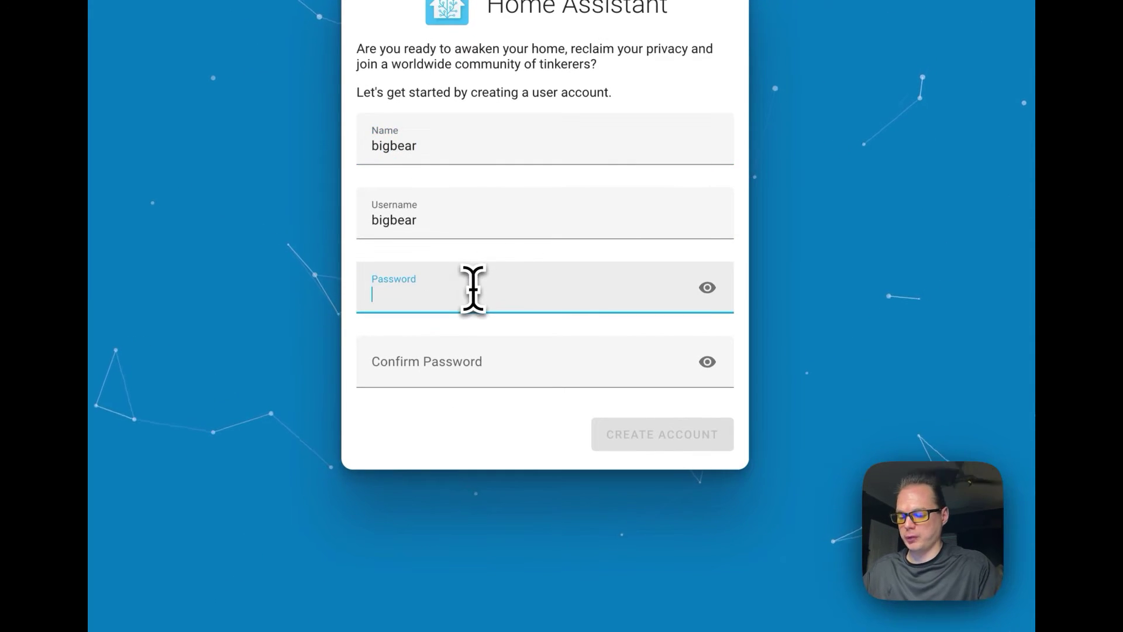
type("•")
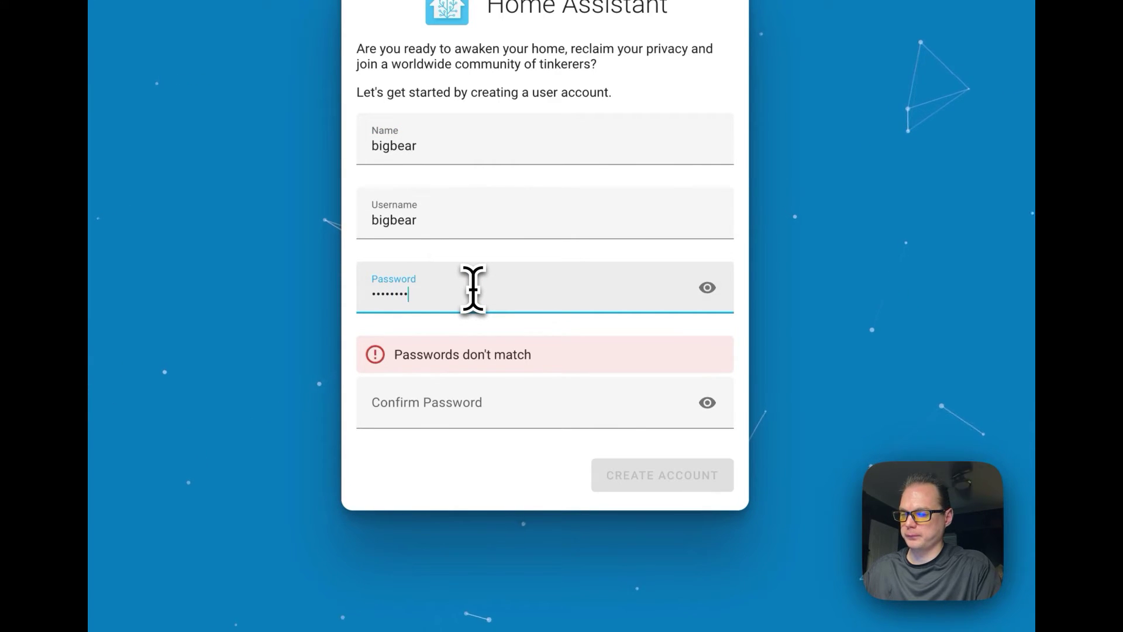
key("Tab")
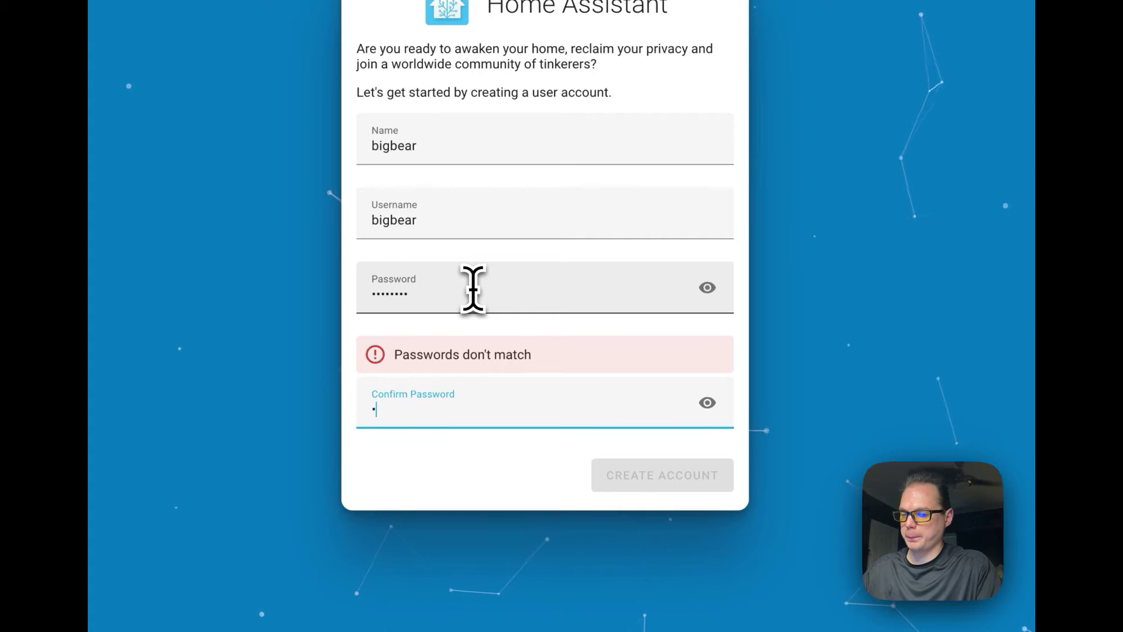
type("••••••••")
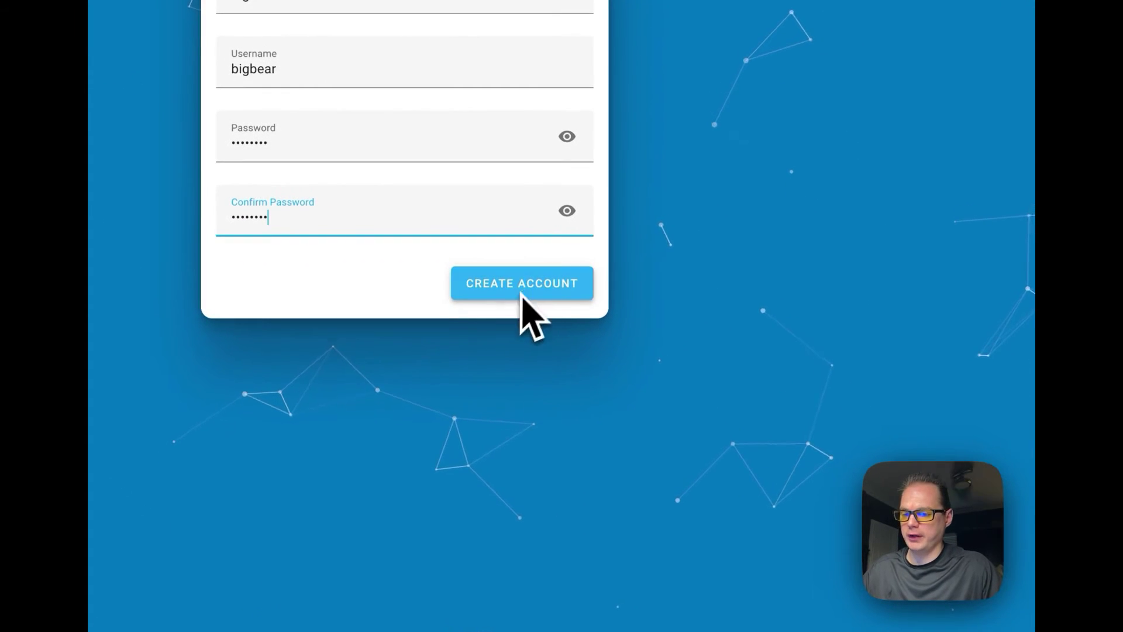
left_click(566, 319)
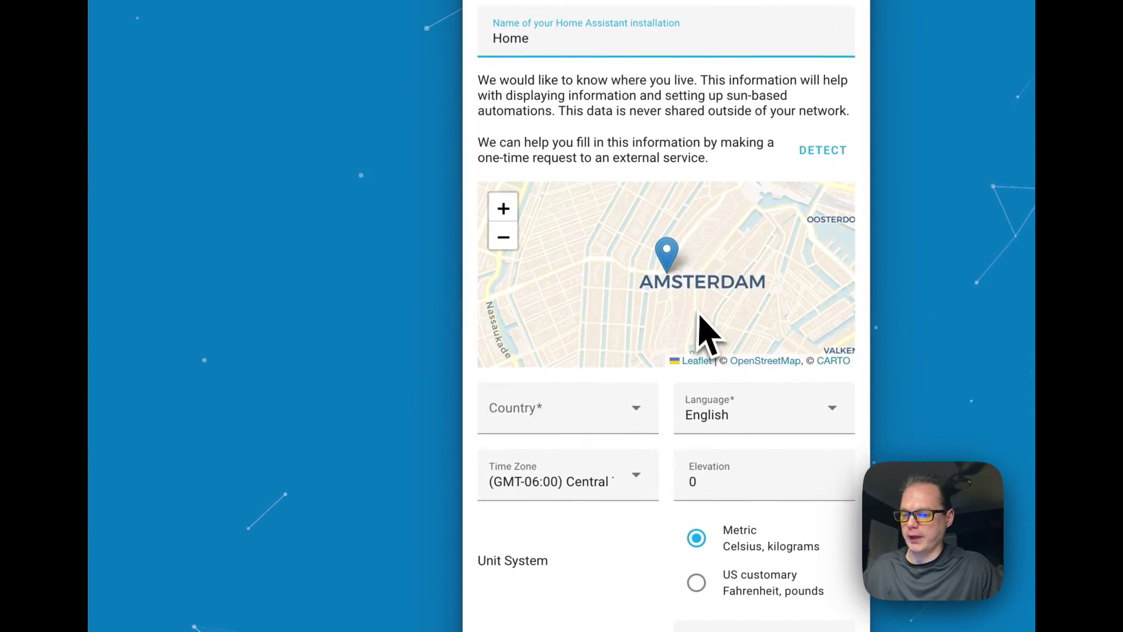
Set the home's country to United States, keeping the name Home, and continue
left_click(579, 413)
type("united")
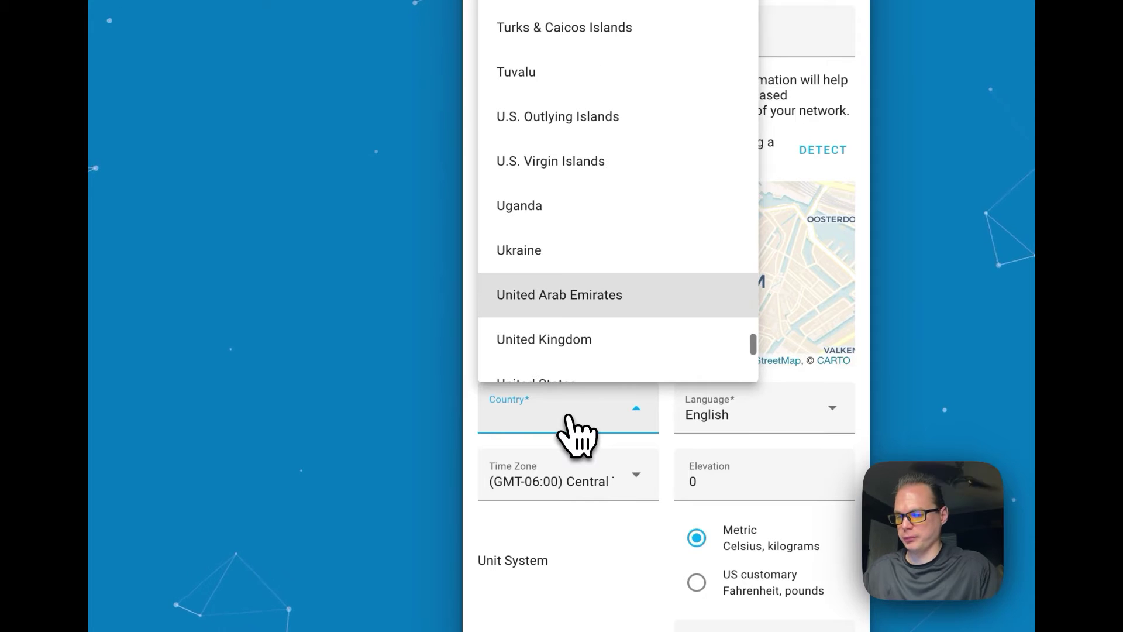
left_click(579, 342)
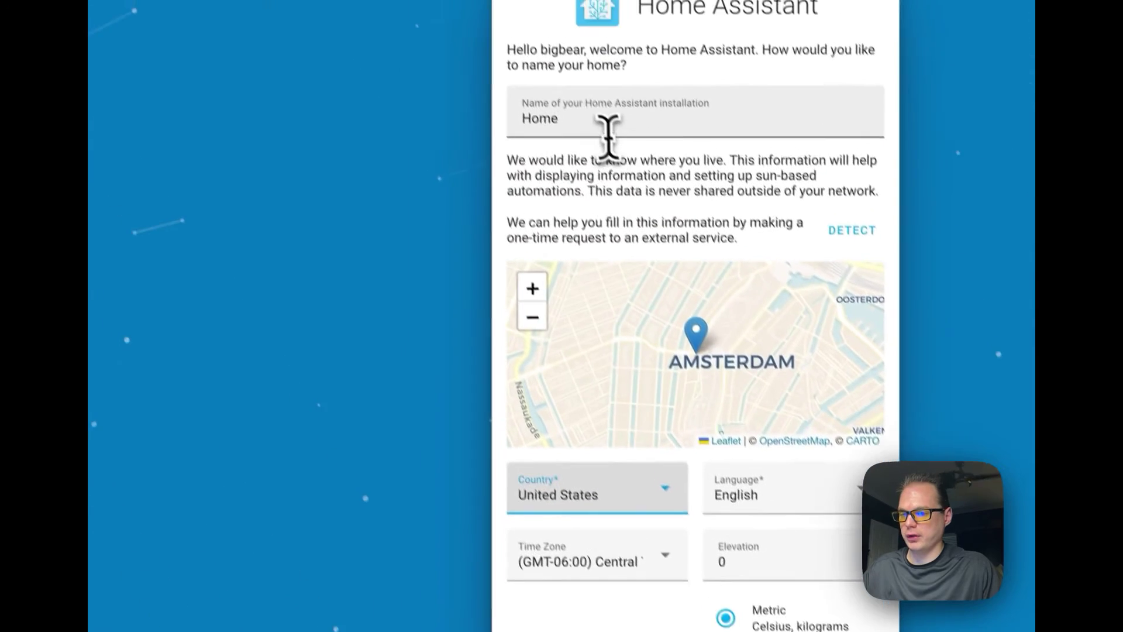
double_click(608, 135)
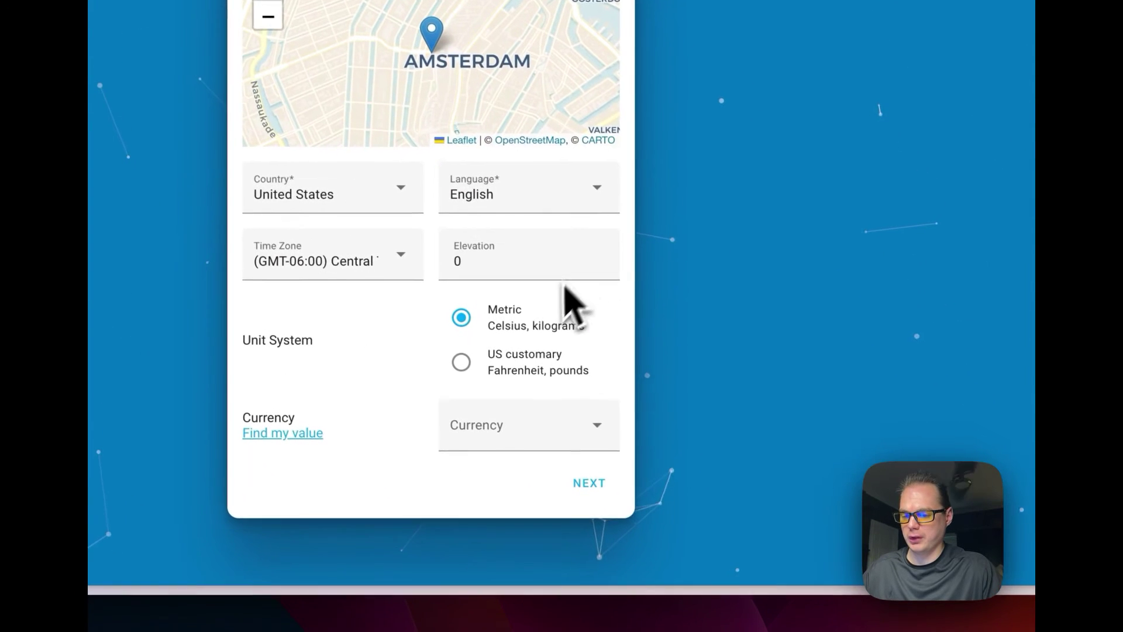
left_click(587, 483)
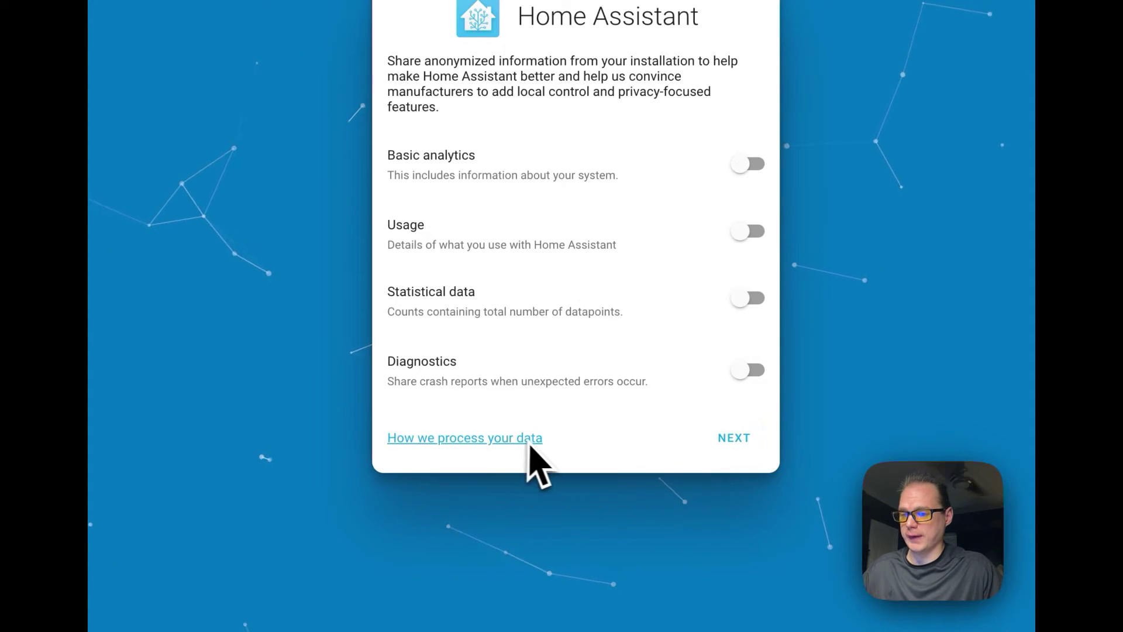
Skip all four analytics options and finish onboarding to the Home overview dashboard
left_click(731, 438)
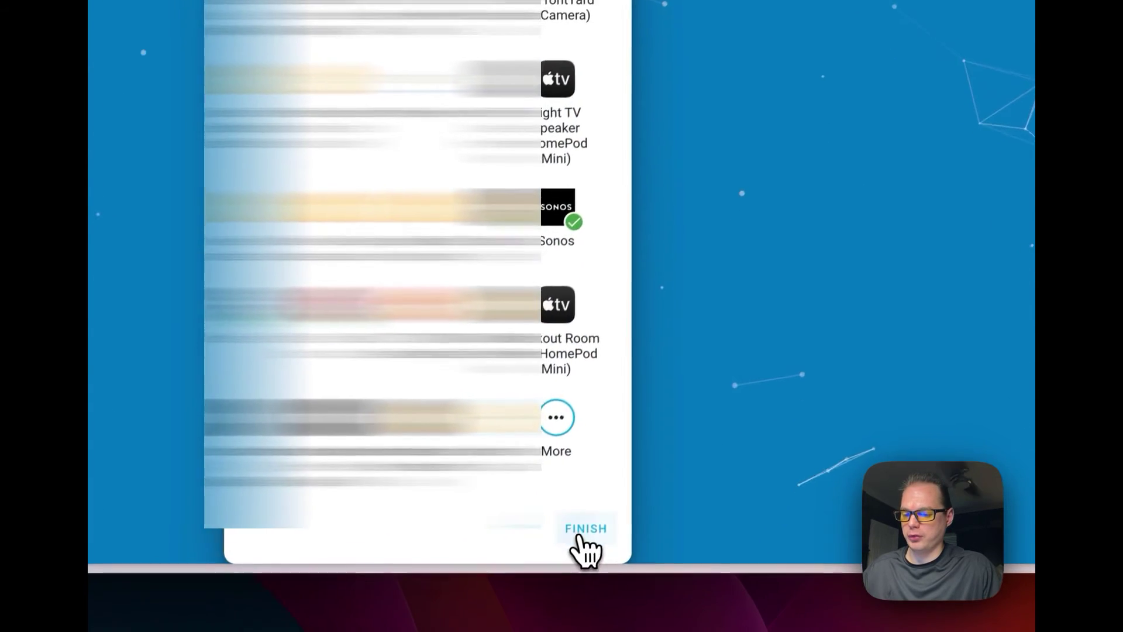
left_click(582, 541)
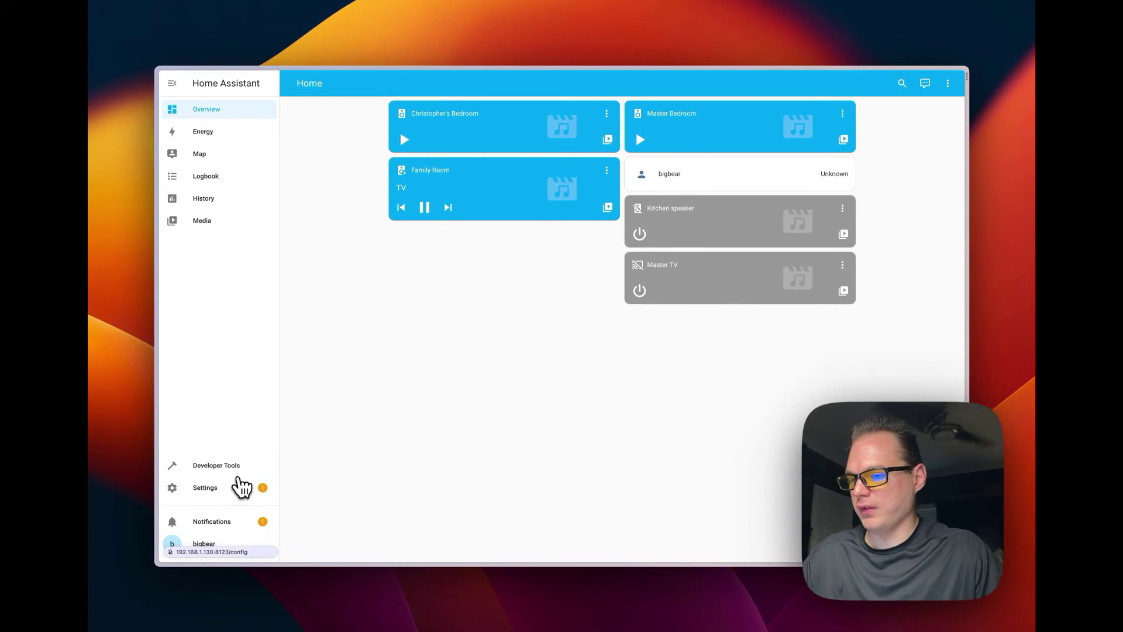
Look through Devices & Services and Automations & Scenes, then return to the Settings list
left_click(232, 489)
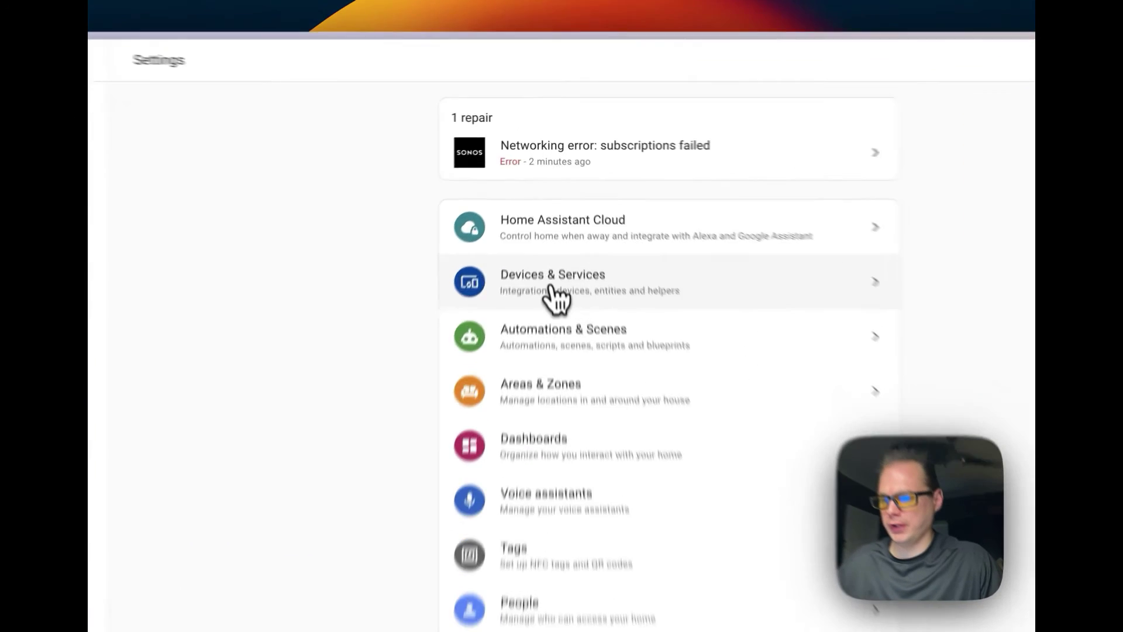
left_click(575, 212)
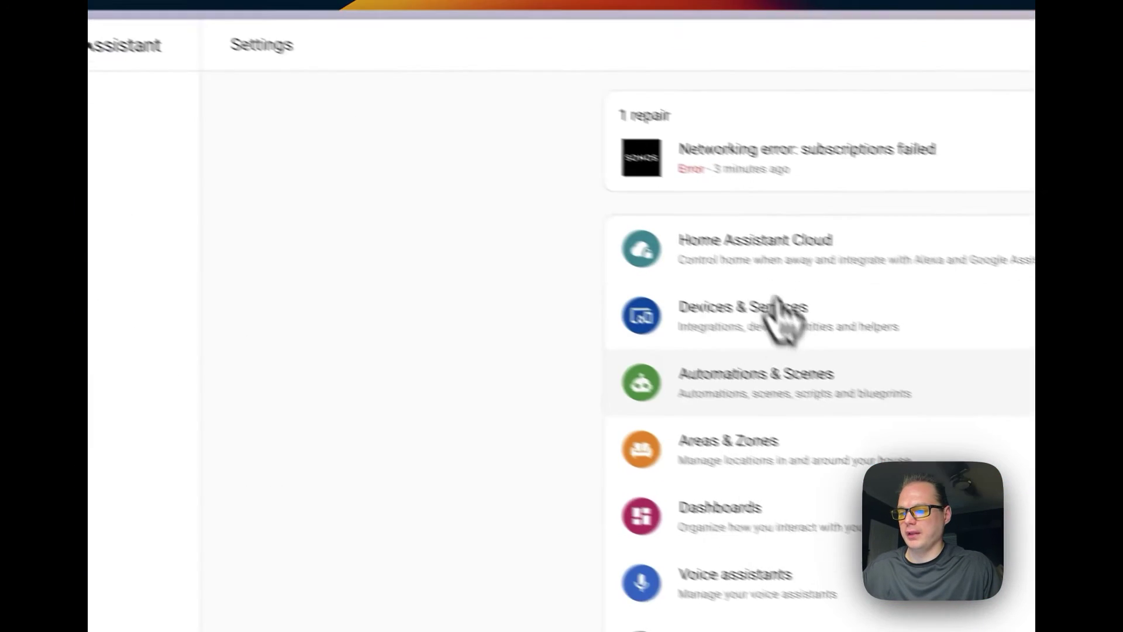
left_click(783, 319)
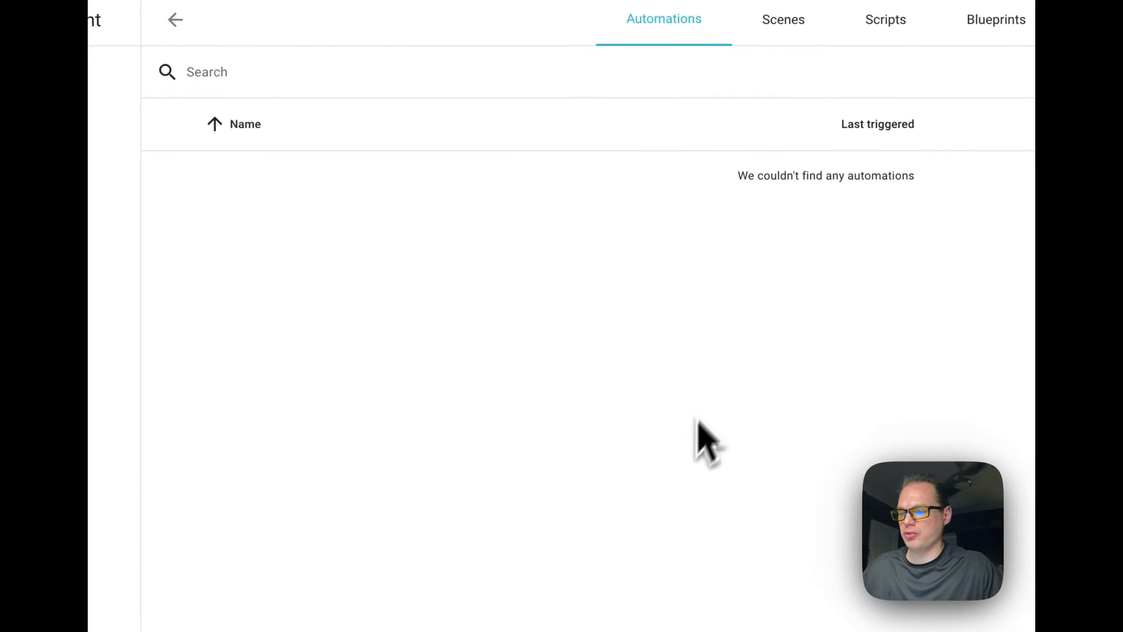
left_click(175, 19)
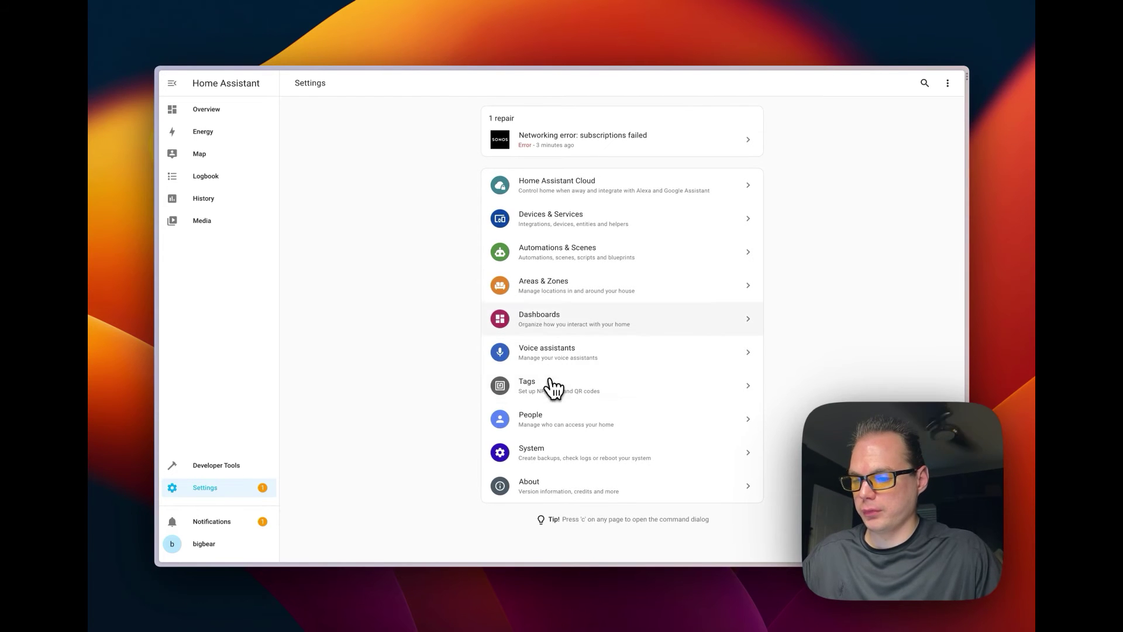
Browse Areas & Zones, then the System section's Backups and Analytics pages
left_click(544, 292)
left_click(293, 83)
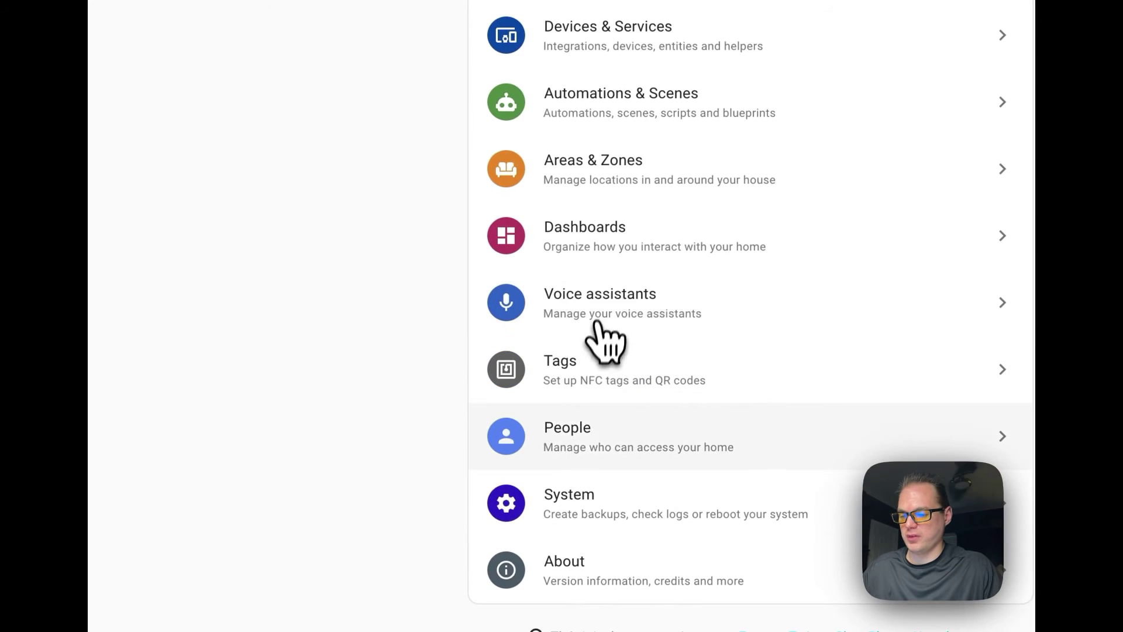
left_click(585, 512)
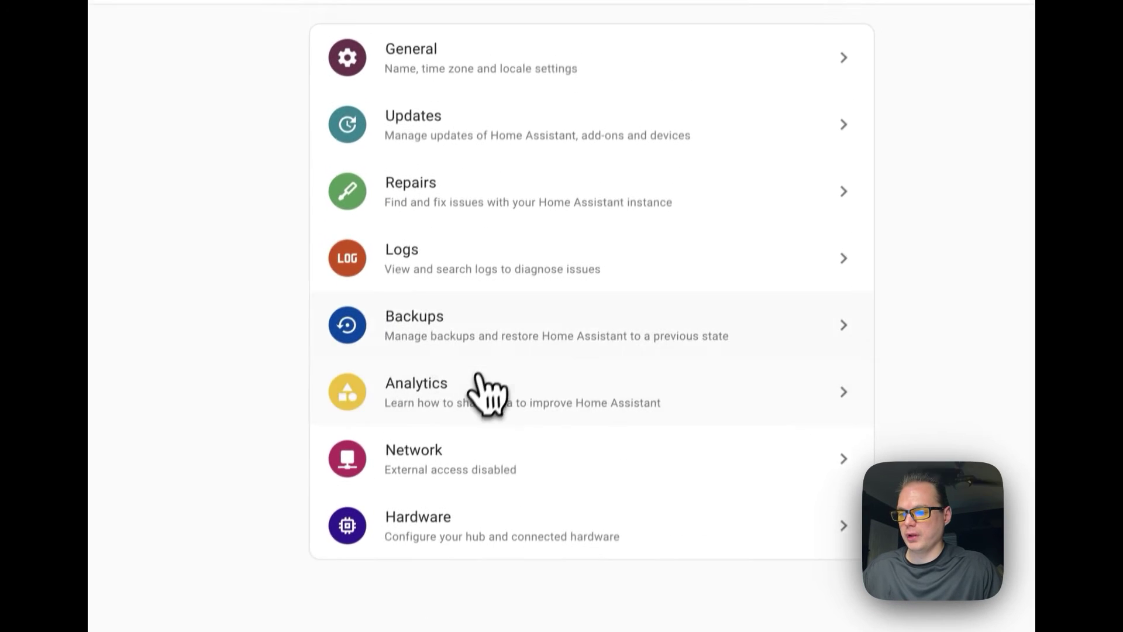
left_click(456, 352)
left_click(329, 90)
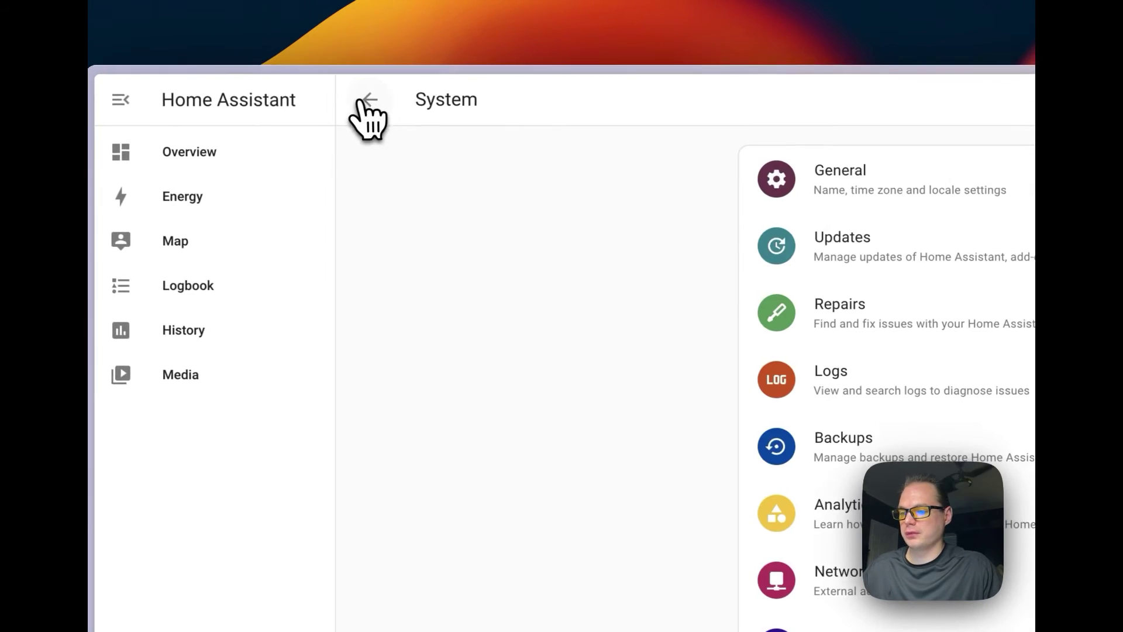
left_click(819, 510)
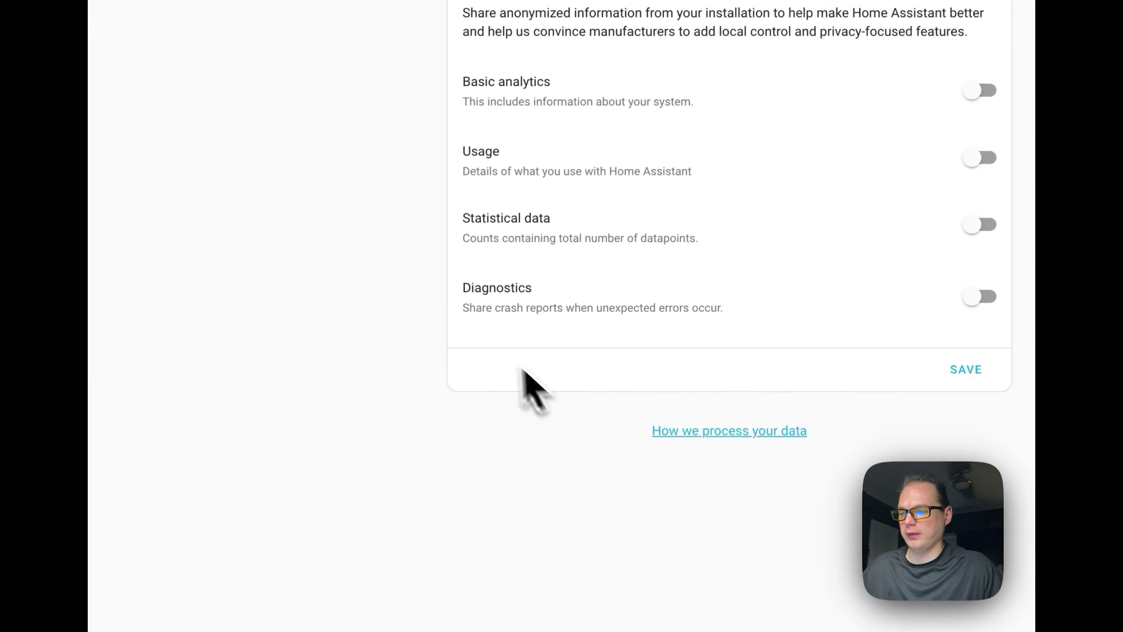
left_click(291, 58)
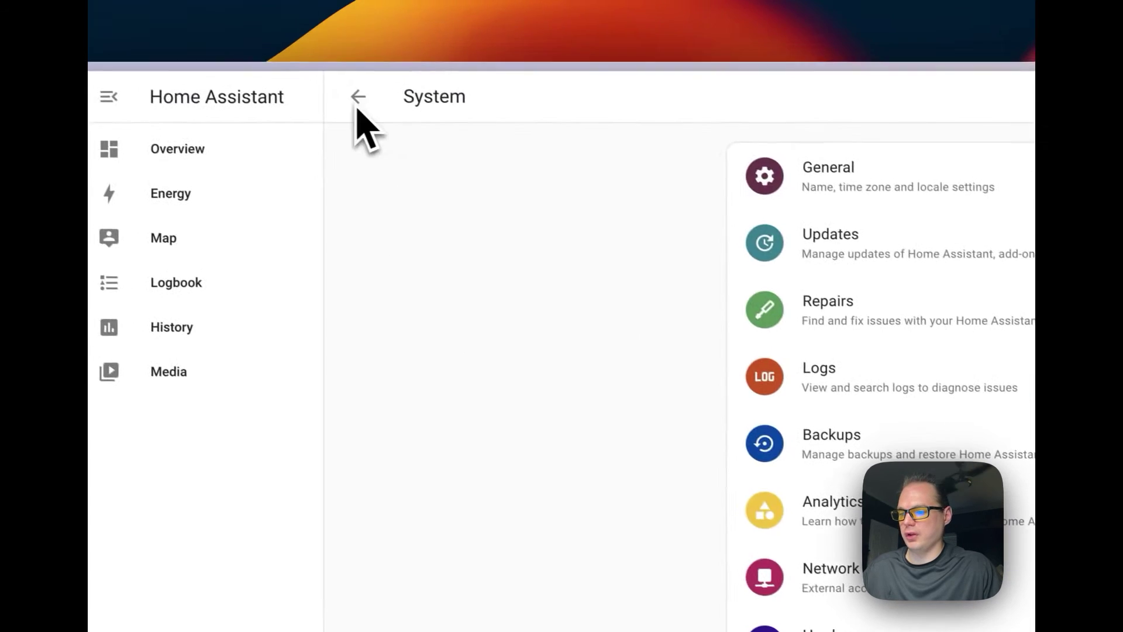
Check Network, then Hardware showing 3% processor and 9.3 GB of 15 GB memory
left_click(787, 562)
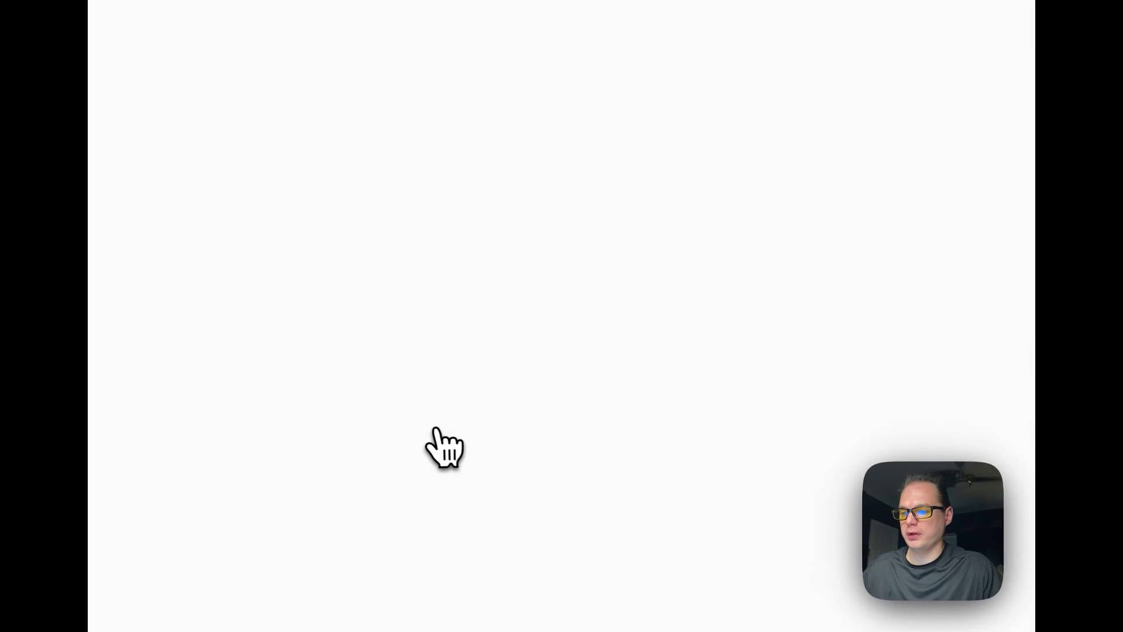
left_click(216, 5)
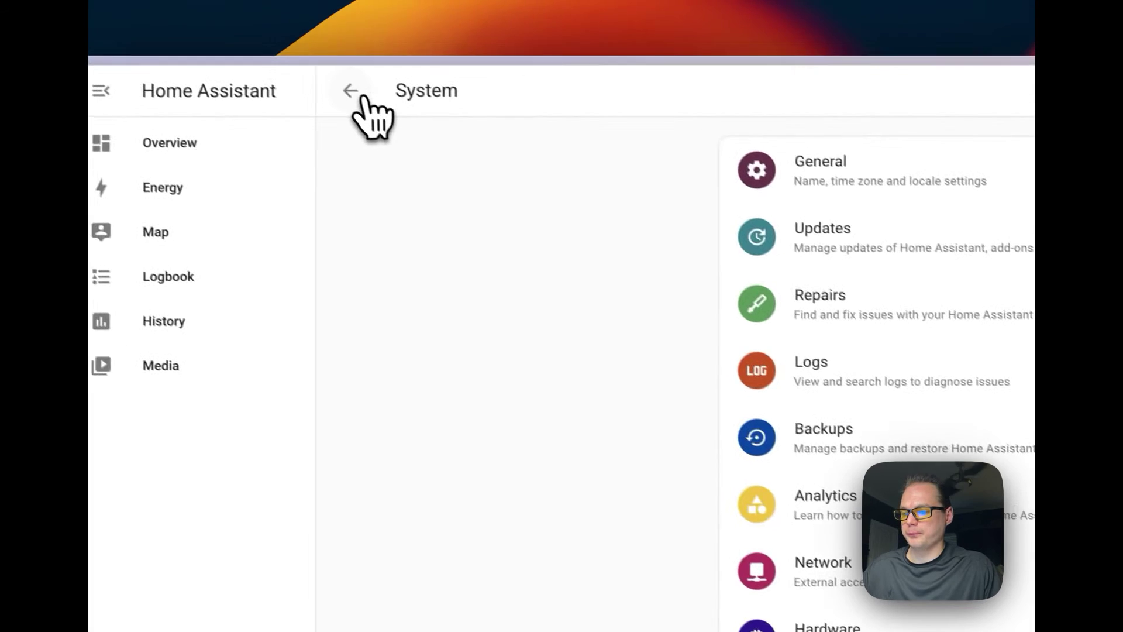
left_click(579, 515)
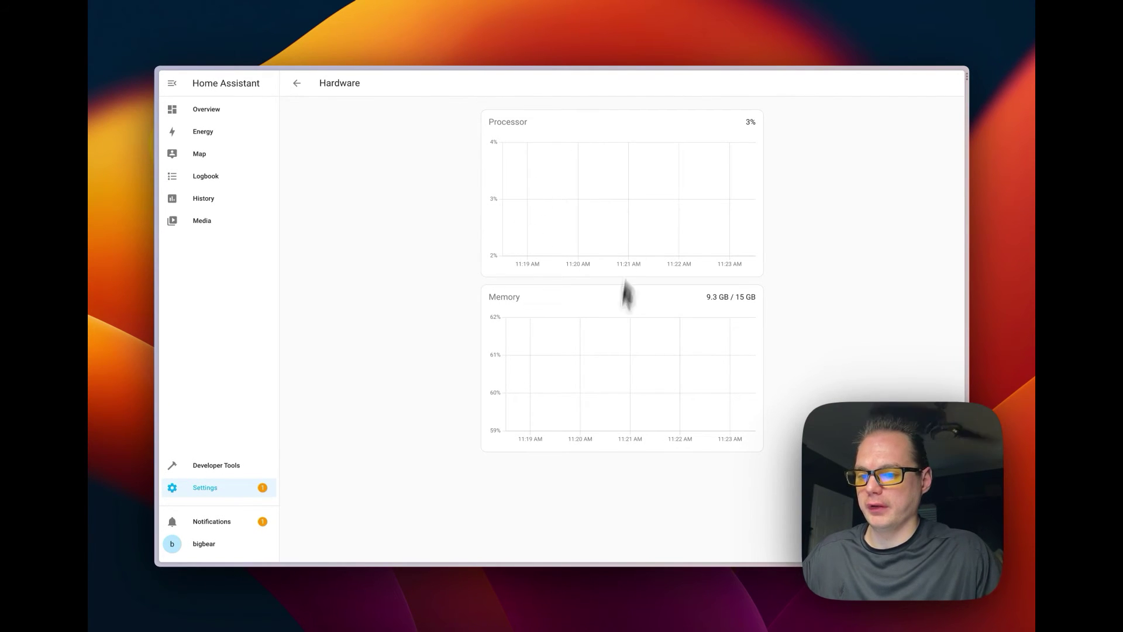
left_click(296, 83)
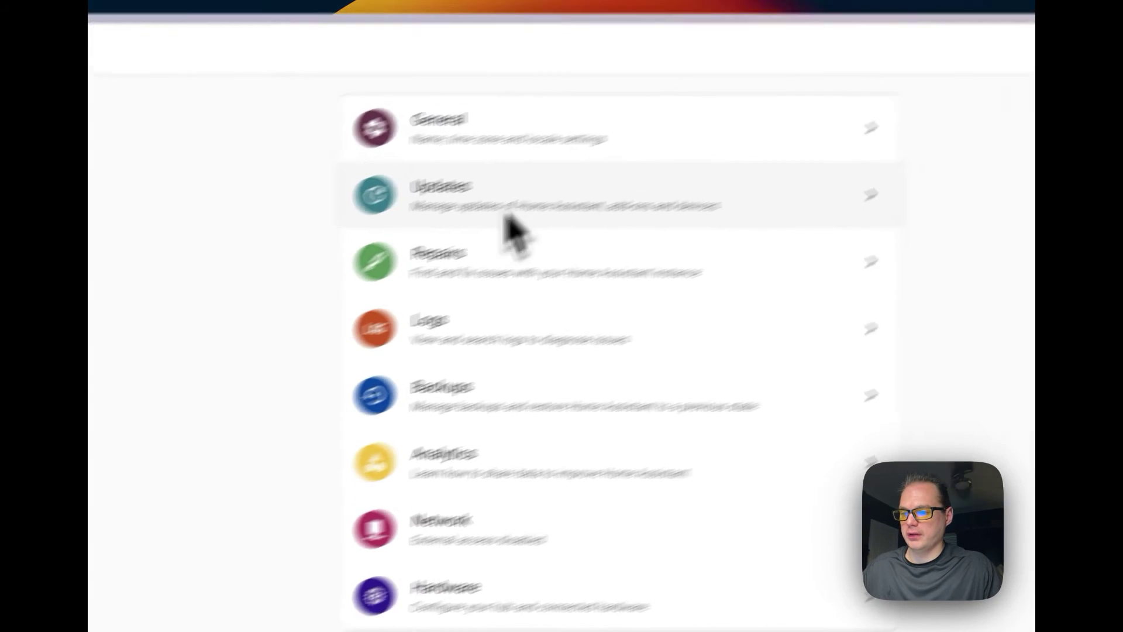
Cancel the restart prompt and run the YAML configuration check in Developer Tools, which passes
left_click(922, 103)
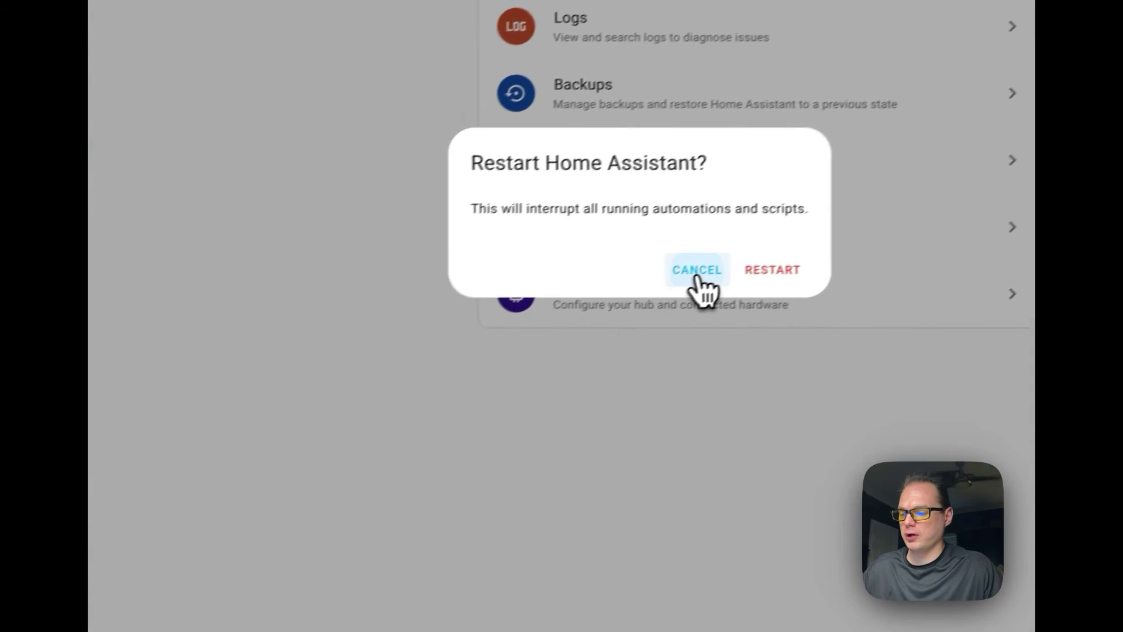
left_click(212, 624)
left_click(96, 498)
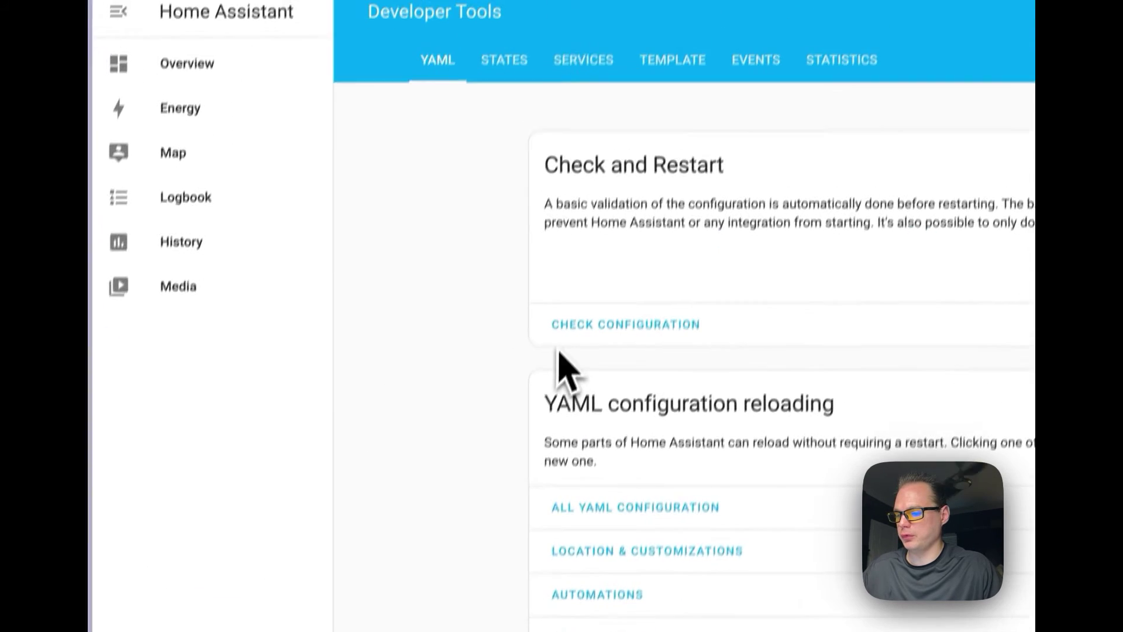
left_click_drag(534, 193, 836, 198)
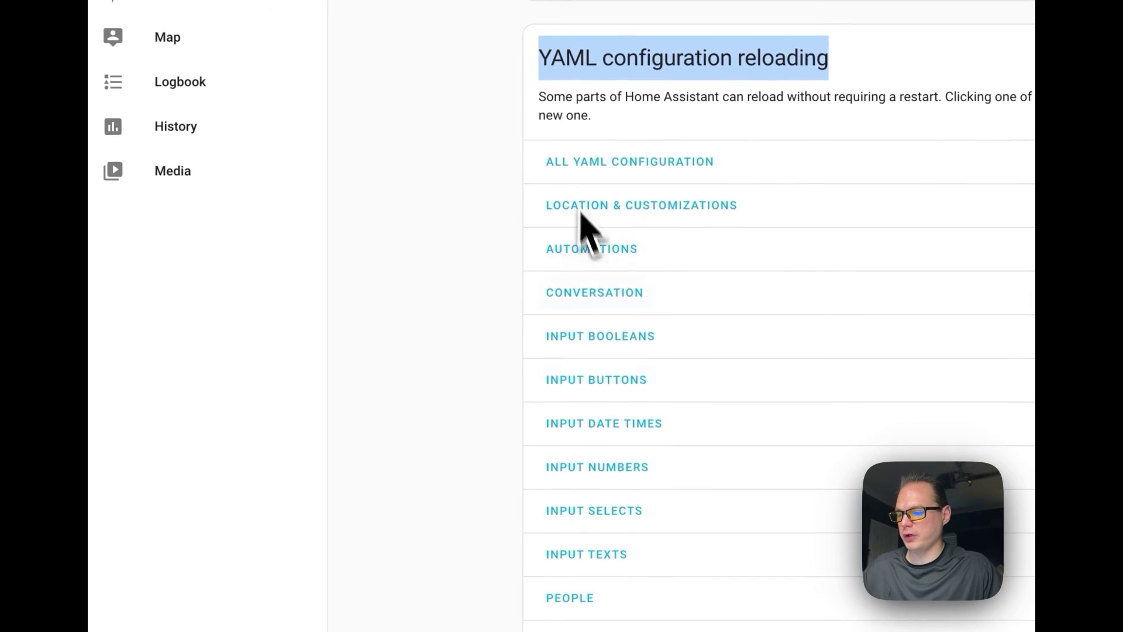
left_click(384, 195)
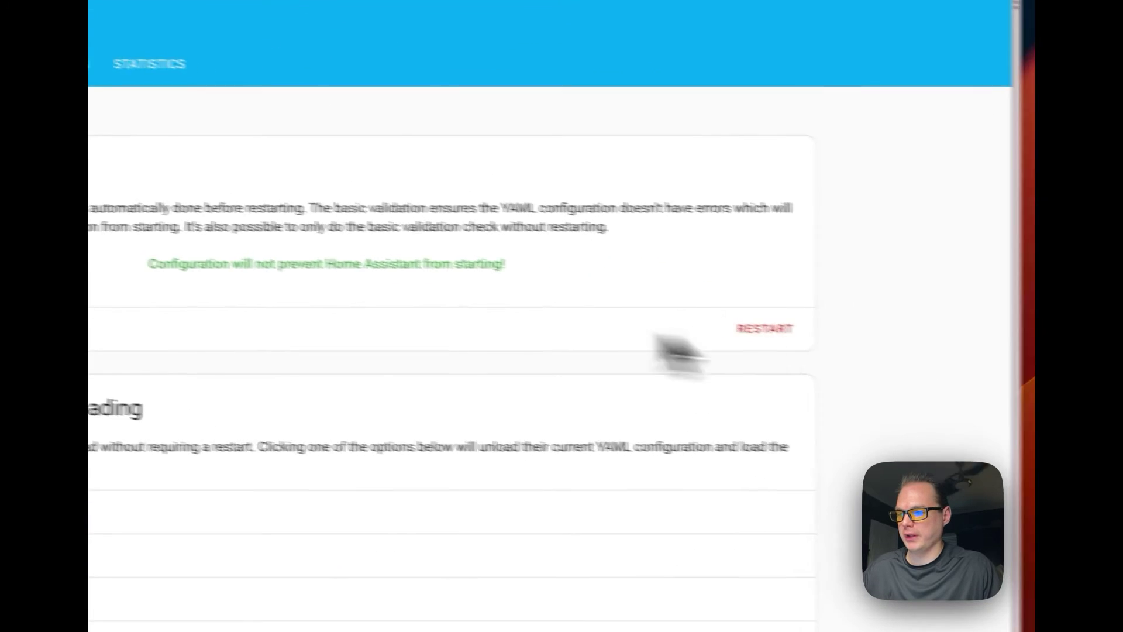
Check entity states, then call the Automation: Reload service from the Services tab
left_click(438, 133)
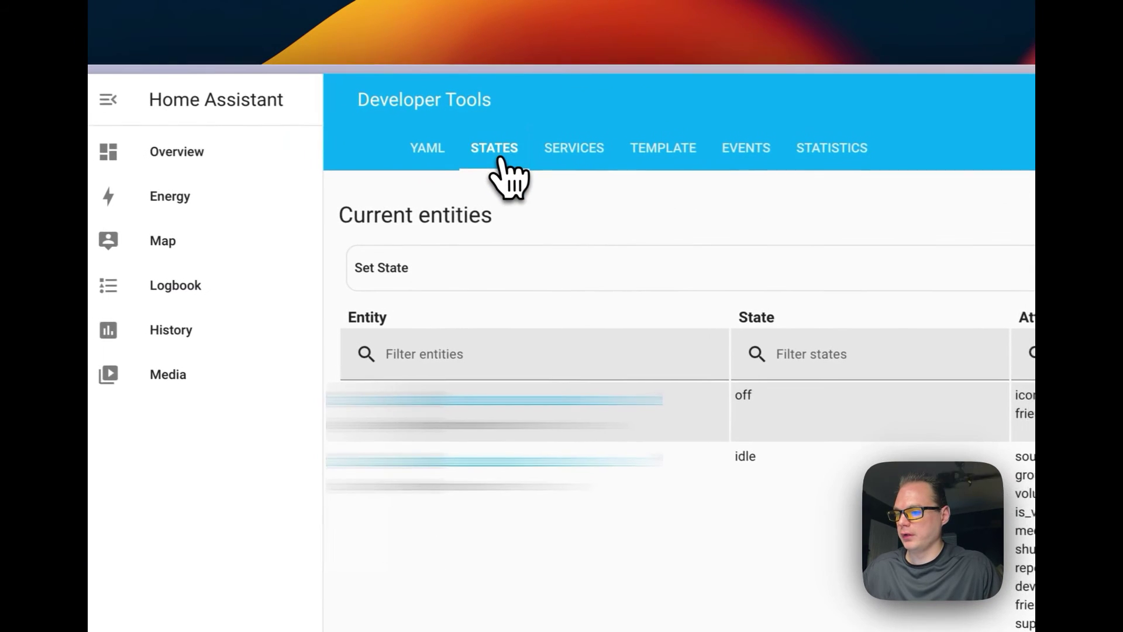
left_click(585, 153)
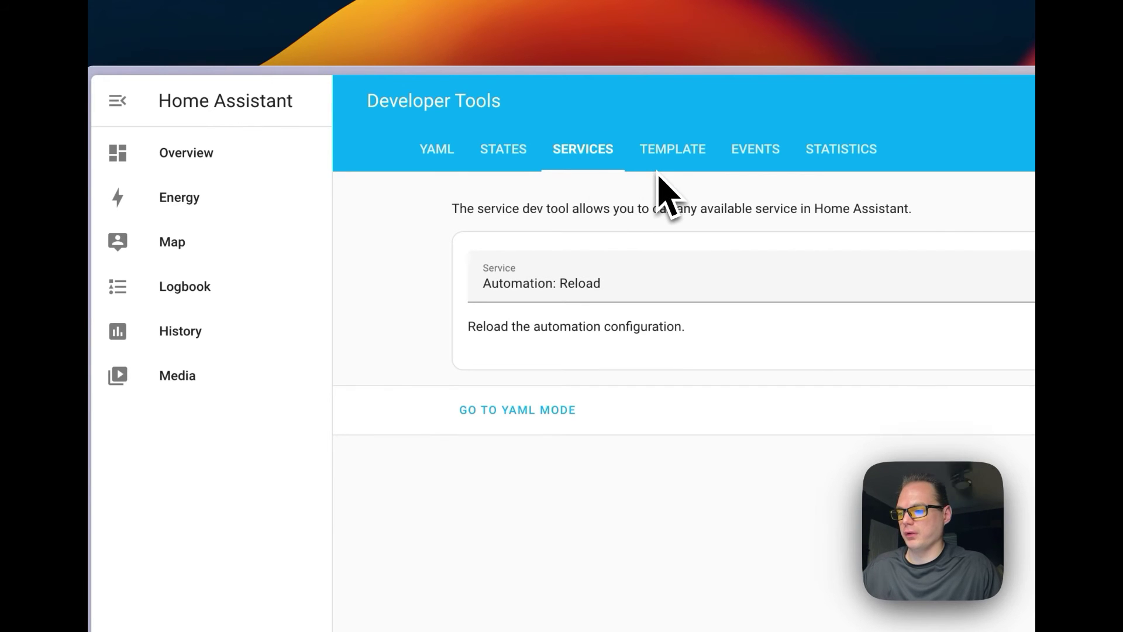
left_click(620, 278)
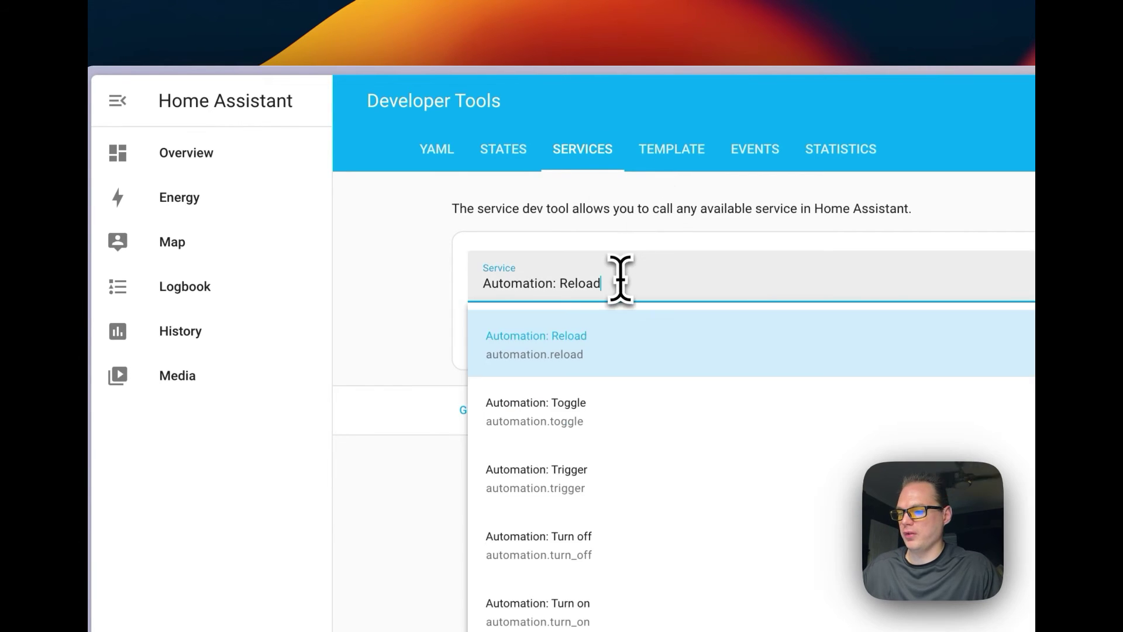
left_click(512, 319)
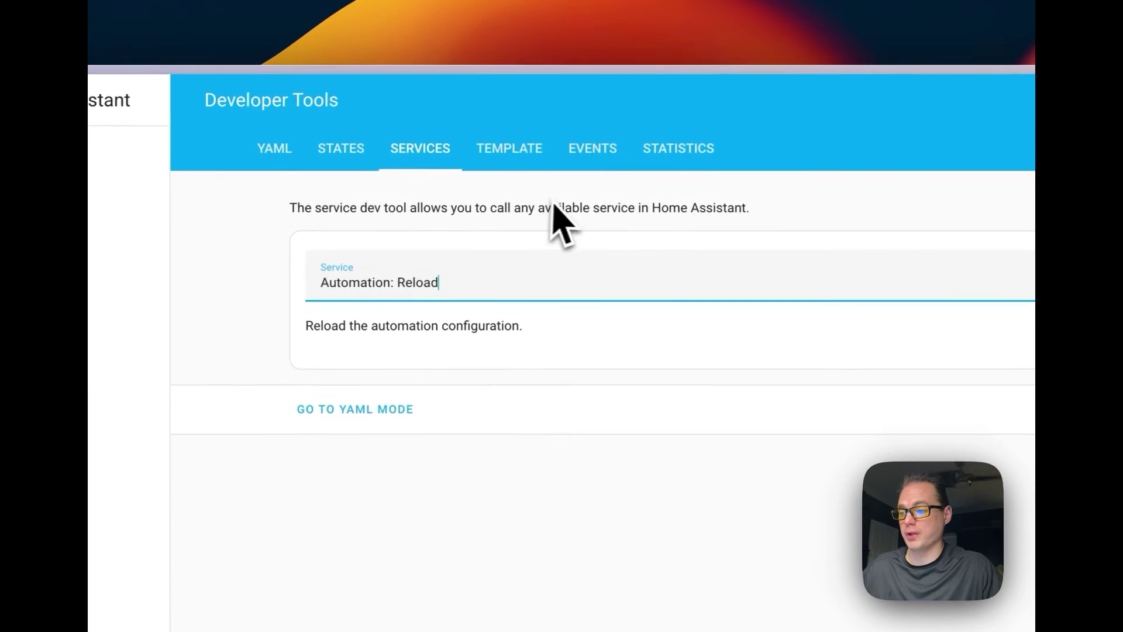
left_click(843, 260)
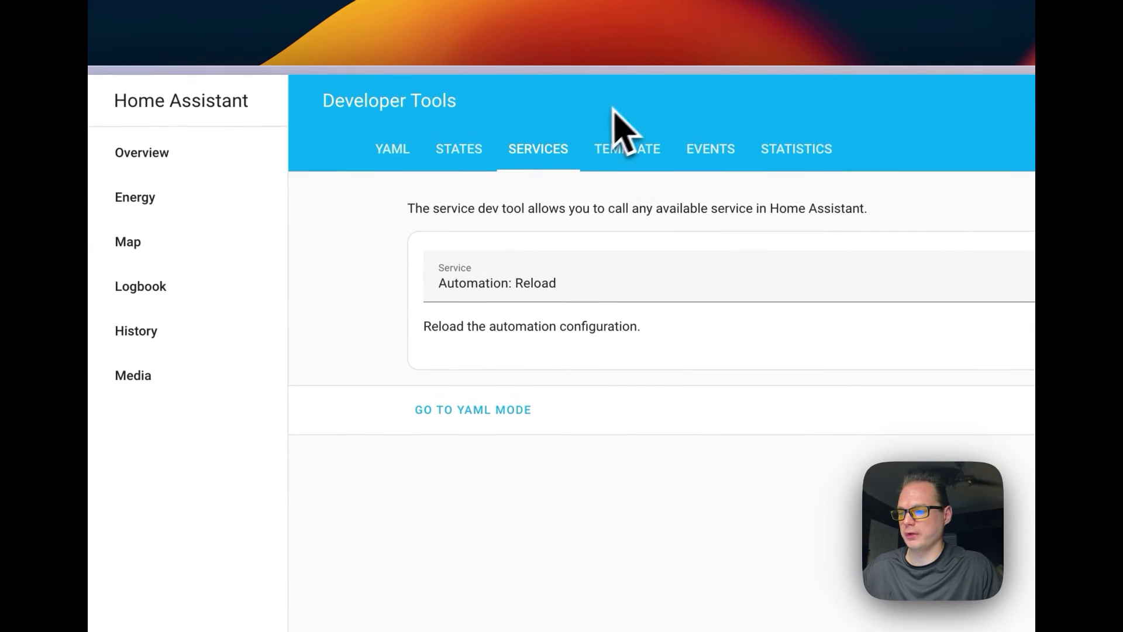
Look over the Template, Events and Statistics tabs, then bring up the Logbook
left_click(639, 155)
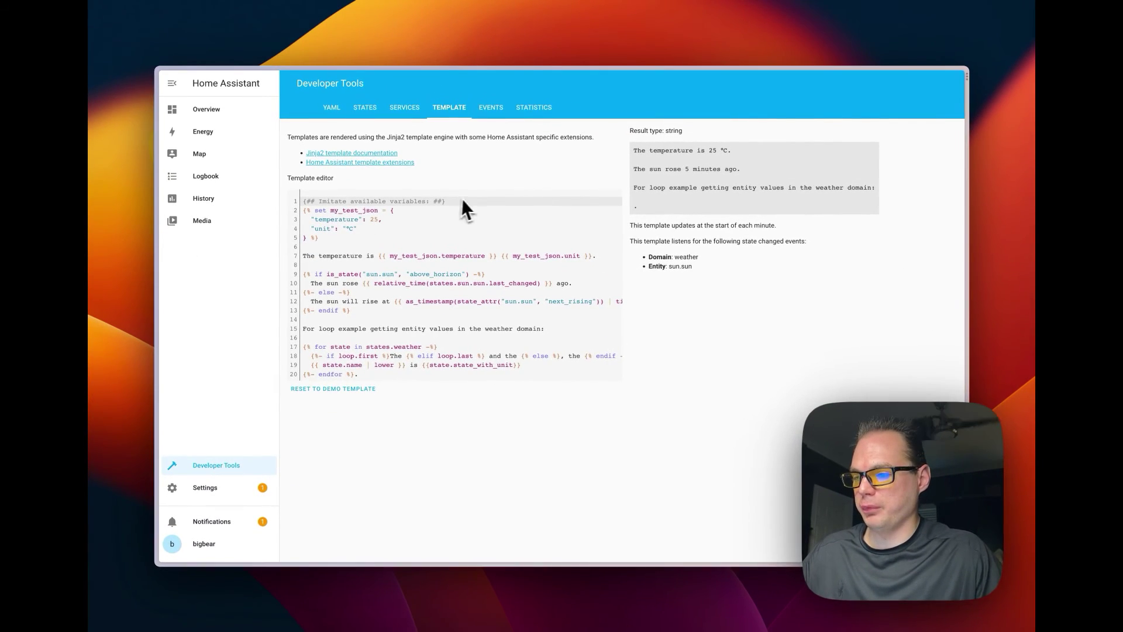
left_click(490, 109)
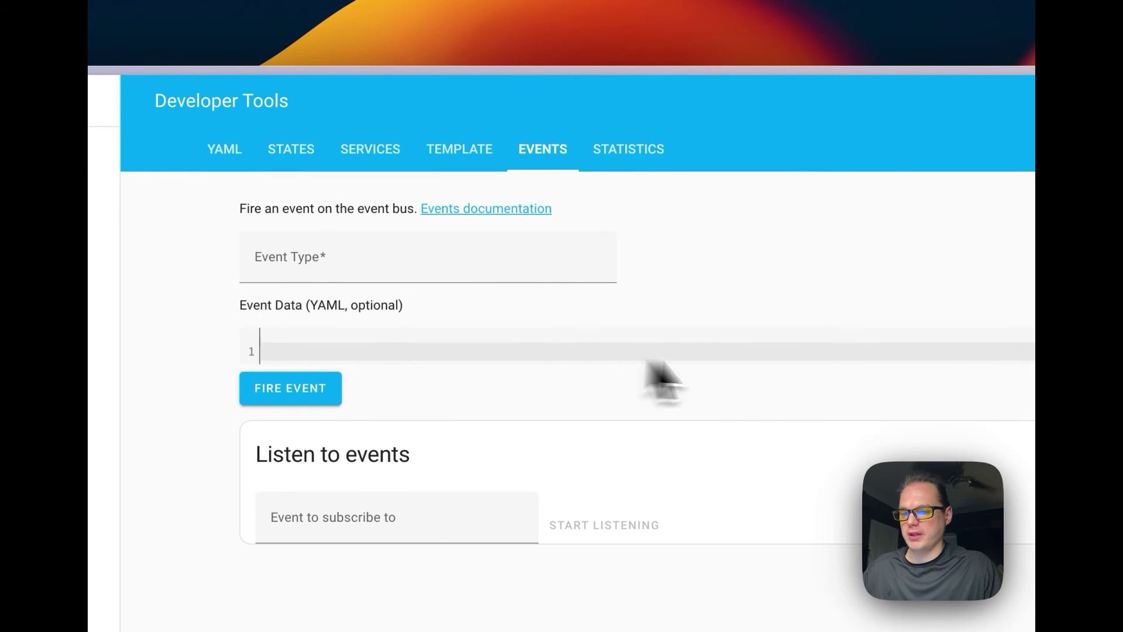
scroll(661, 377, "right", 5)
left_click(480, 164)
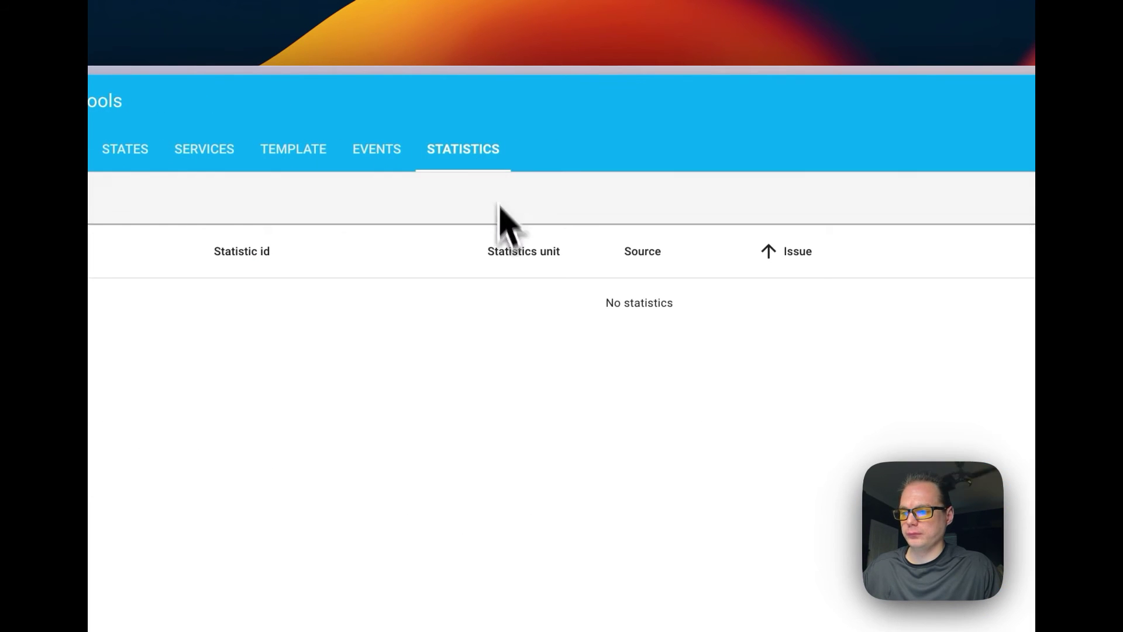
left_click(272, 298)
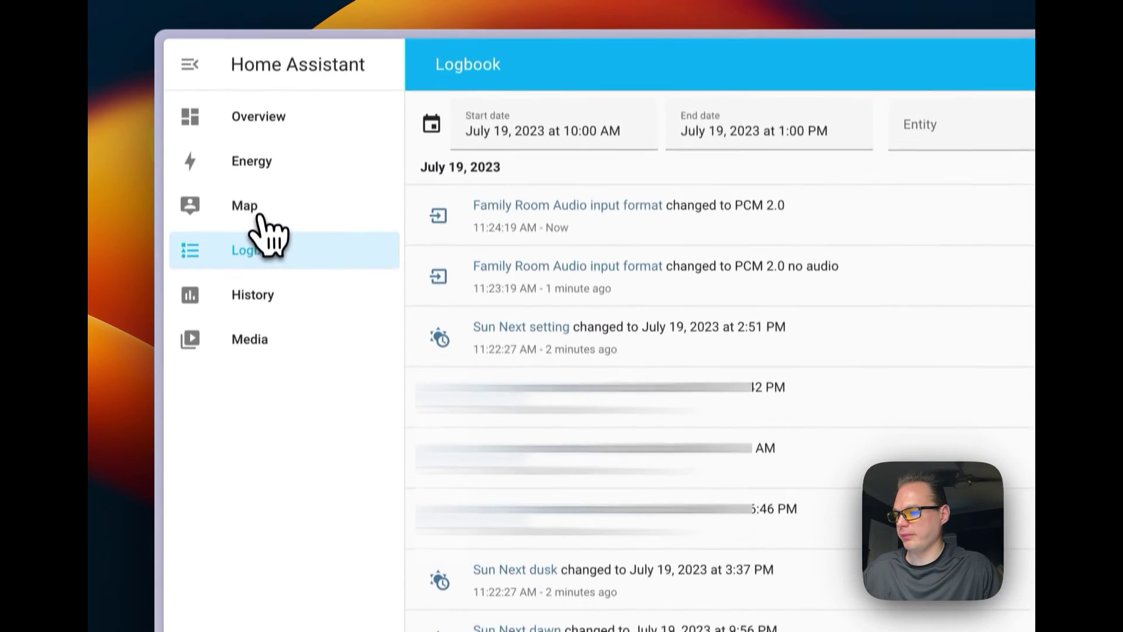
Visit the Map, Energy and Overview panels, then browse My media in Media
left_click(257, 211)
left_click(272, 181)
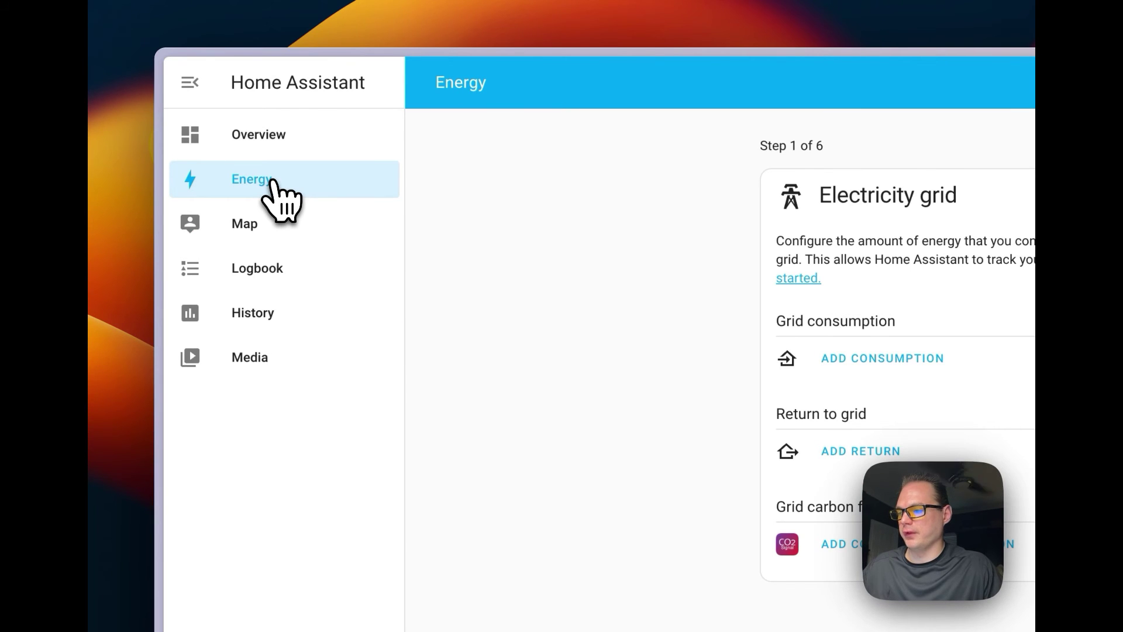
left_click(264, 135)
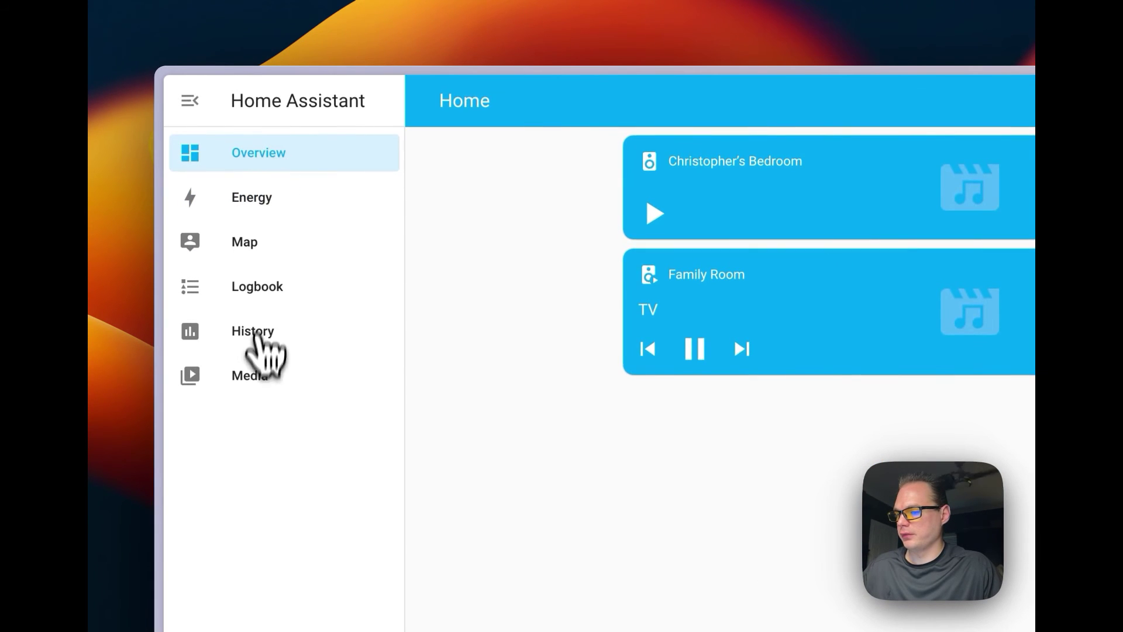
left_click(252, 375)
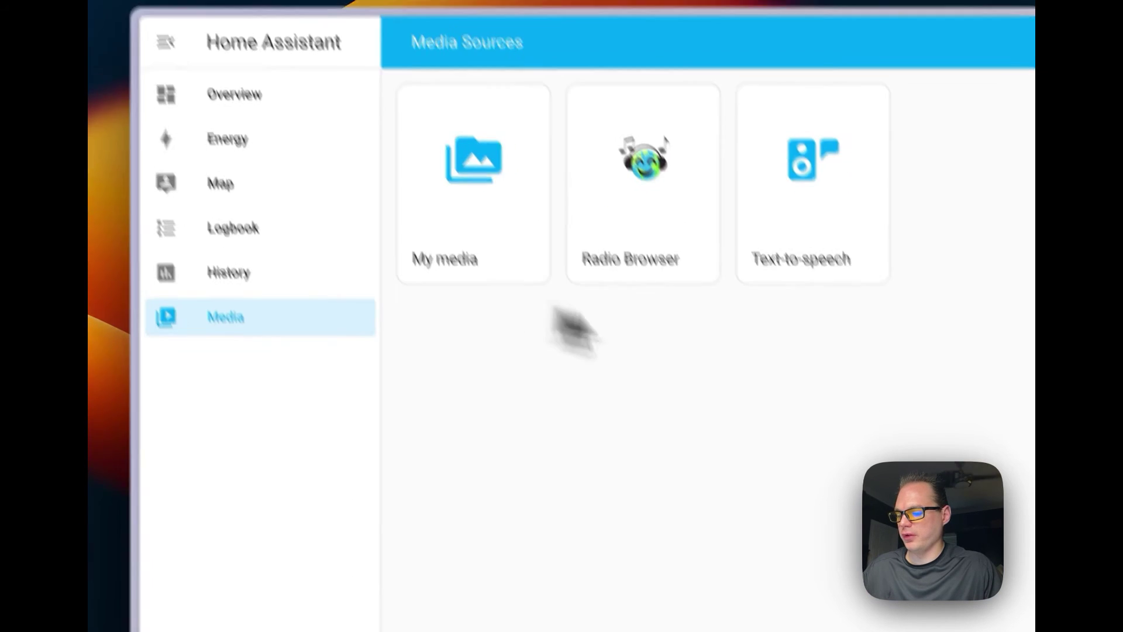
left_click(395, 297)
Start adding media through Manage, then cancel without uploading anything
left_click(918, 104)
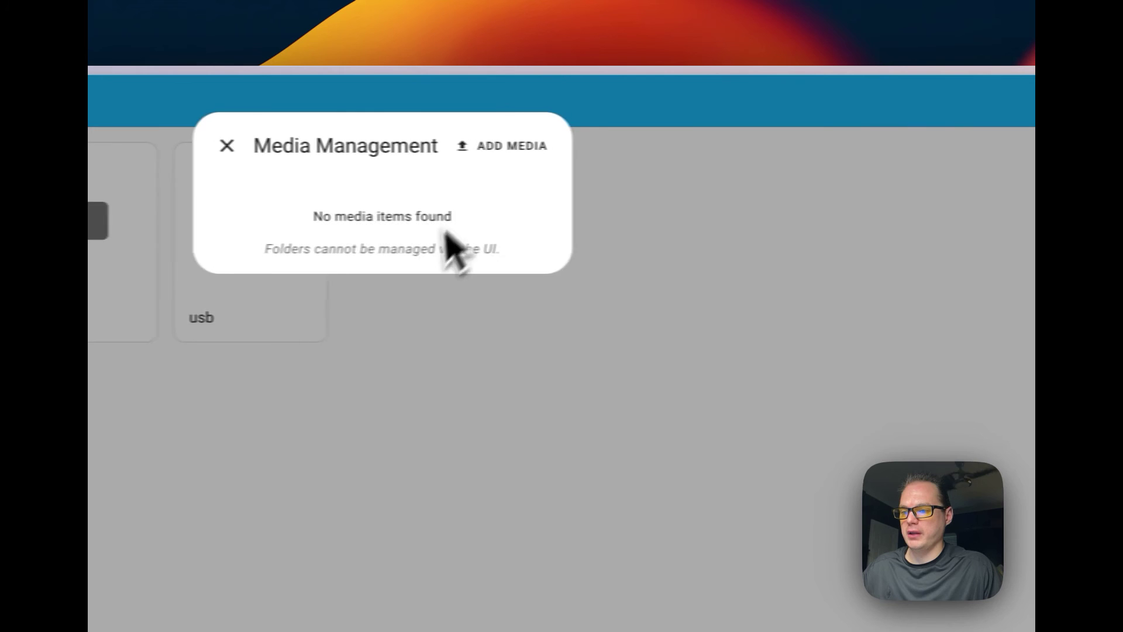
left_click(503, 146)
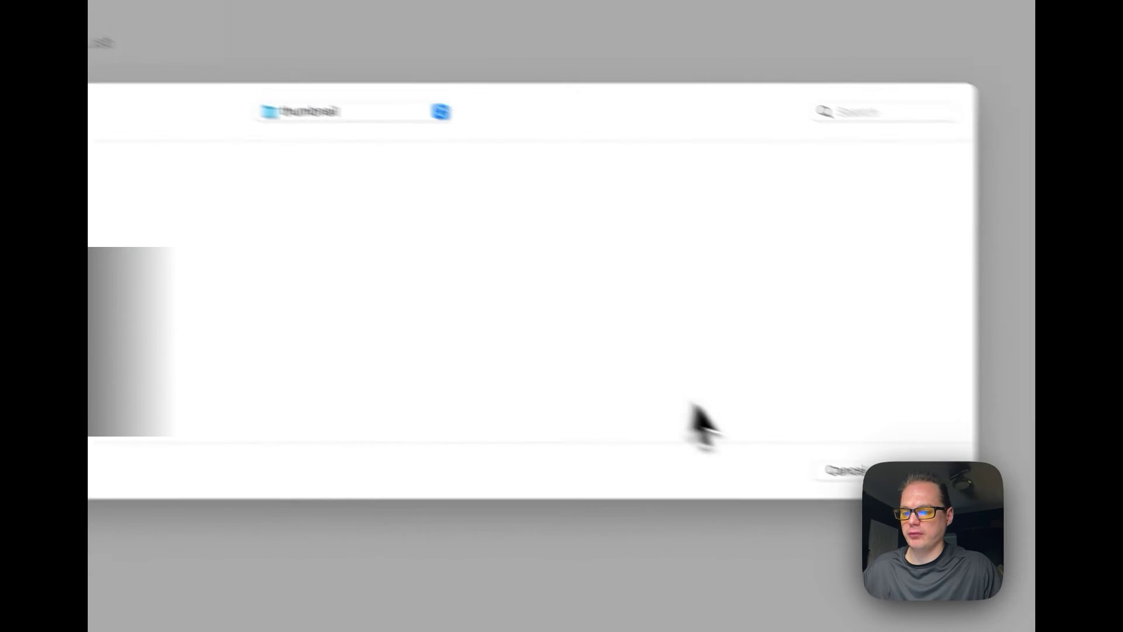
left_click(842, 469)
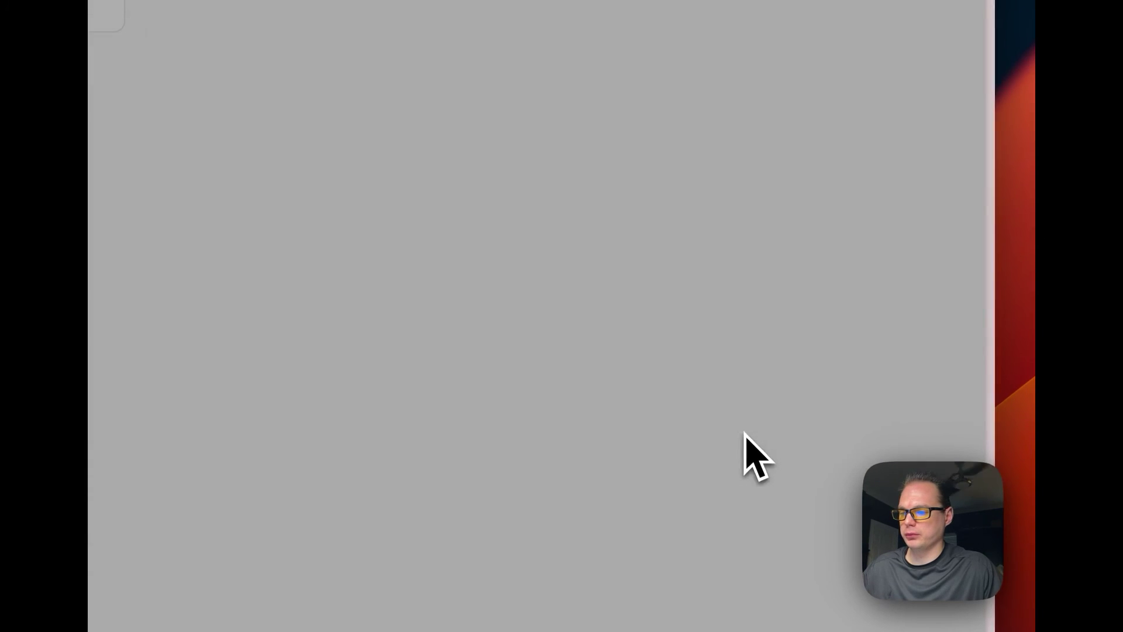
key("Escape")
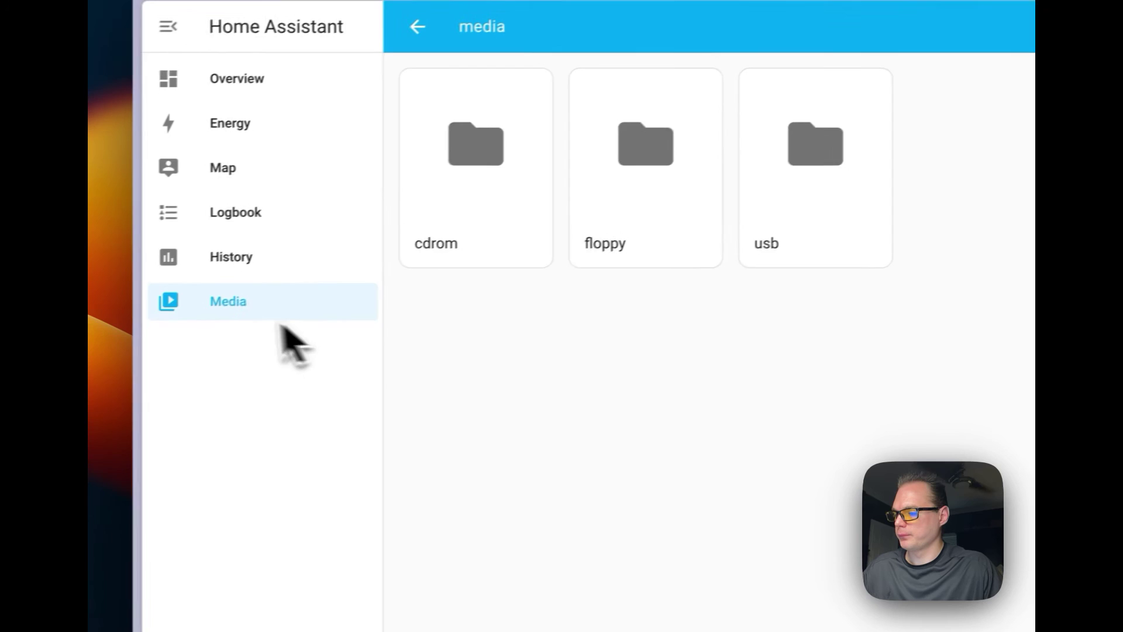